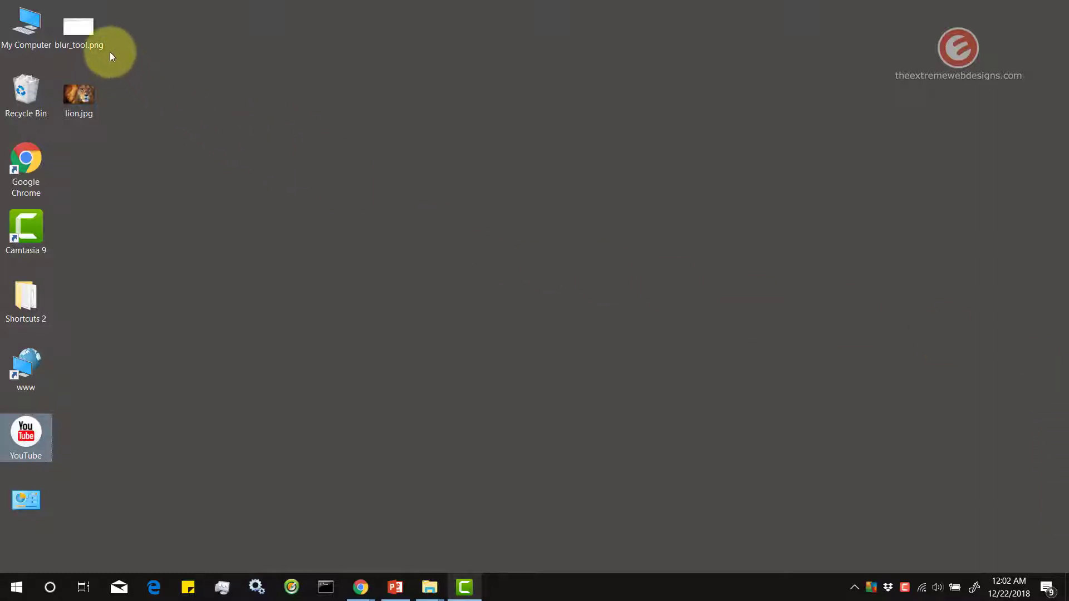
Step: Add blur_tool.png to Camtasia and zoom-n-pan onto its top-left Notepad text at 208%
drag(71, 28, 68, 542)
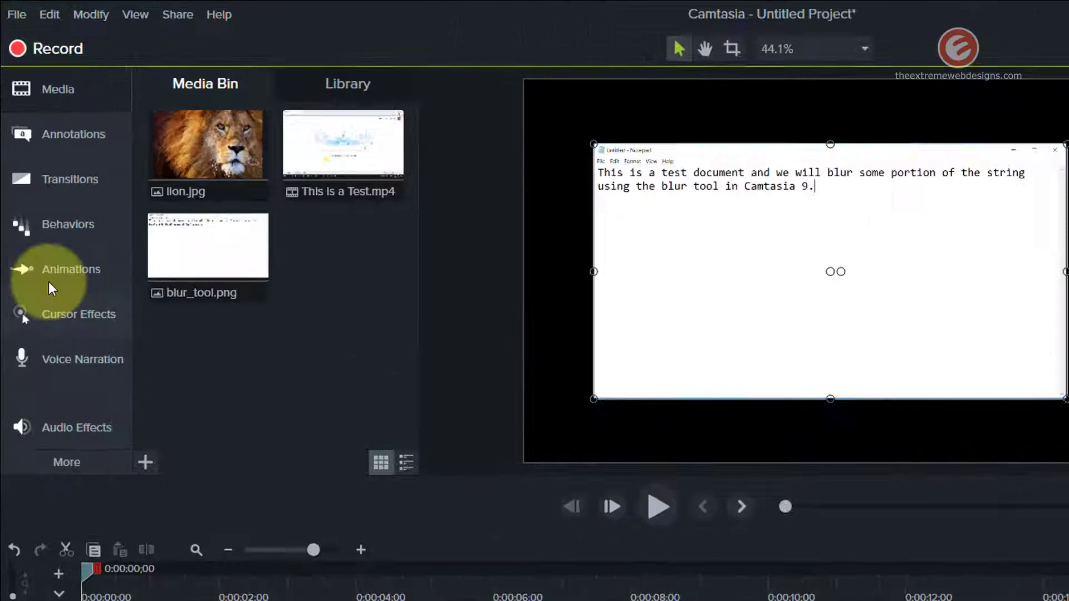
click(42, 188)
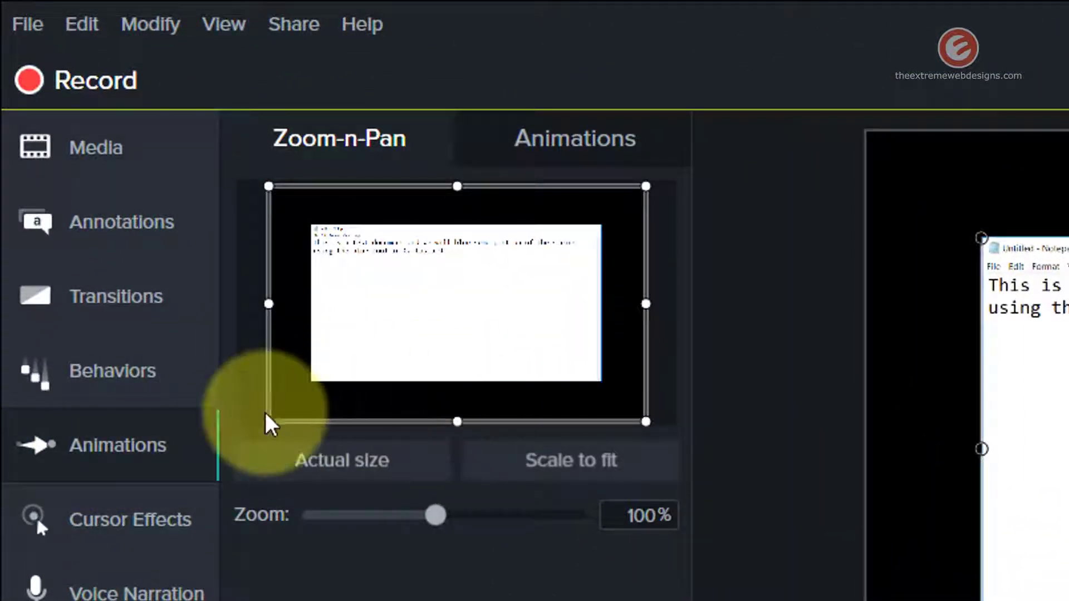
drag(262, 425, 313, 393)
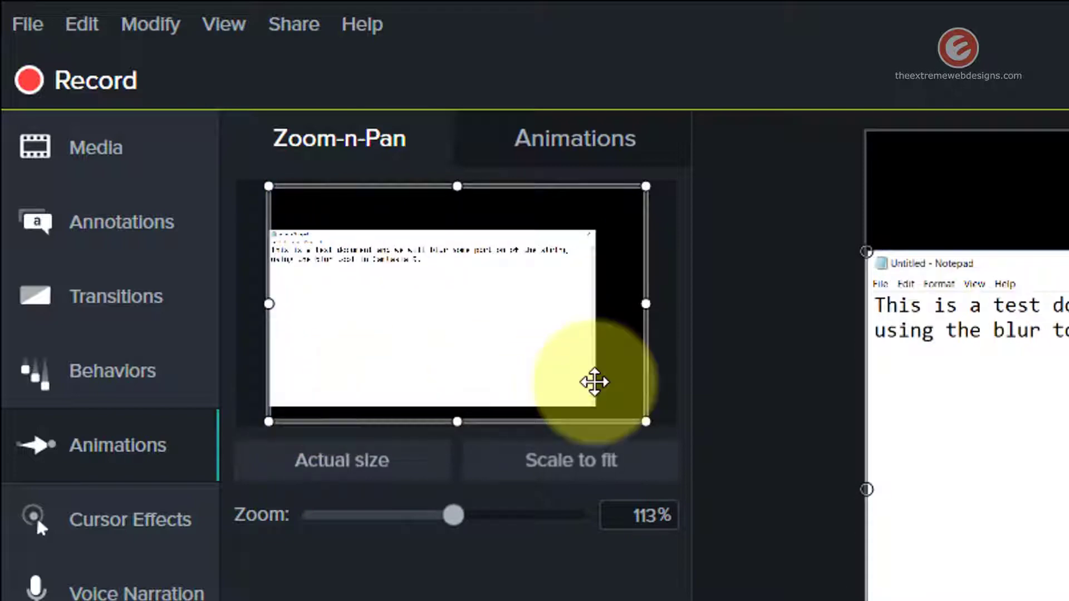
drag(645, 418, 475, 313)
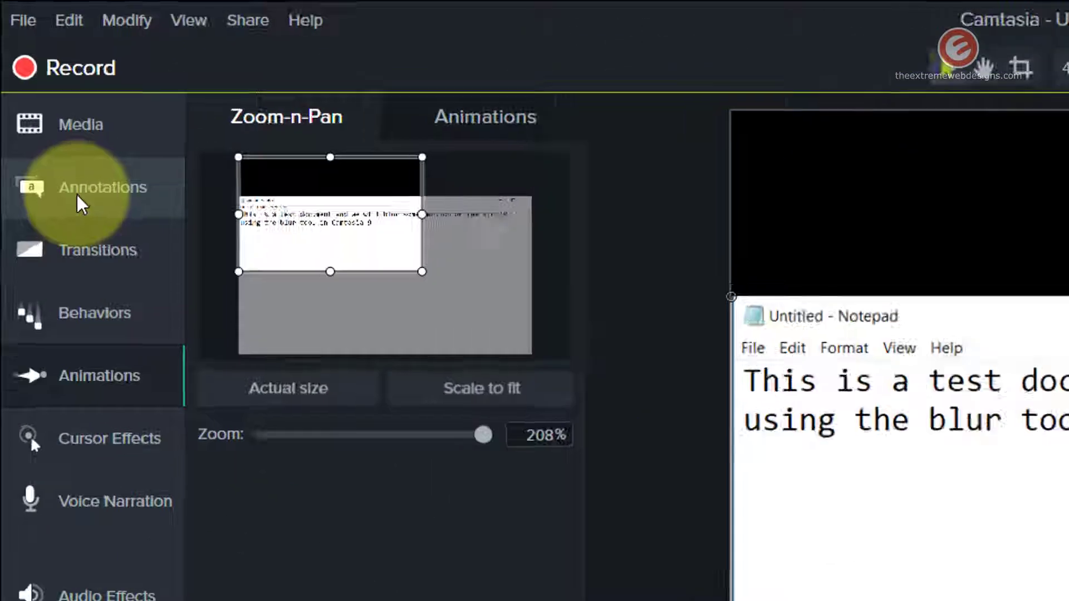
Step: Browse the Callouts and Arrows & Lines annotations, ending on the Blur & Highlight set
click(78, 192)
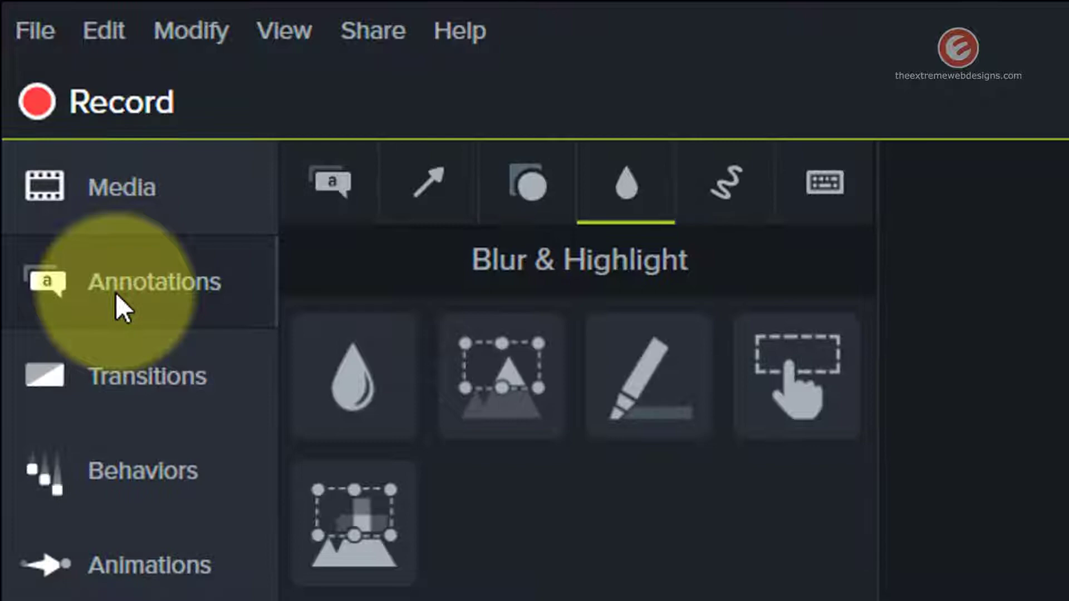
click(202, 122)
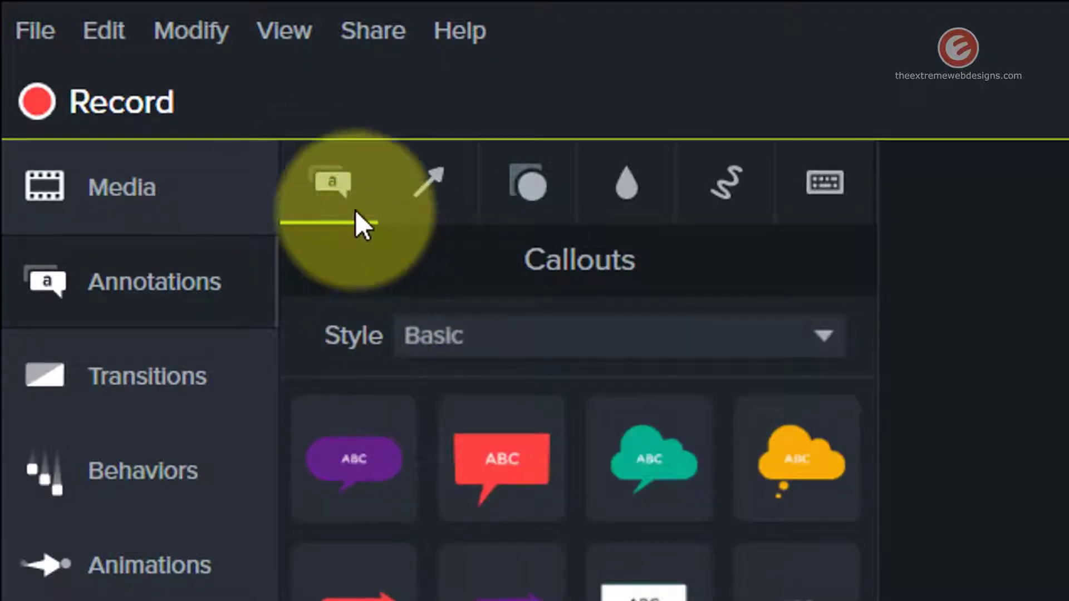
click(415, 190)
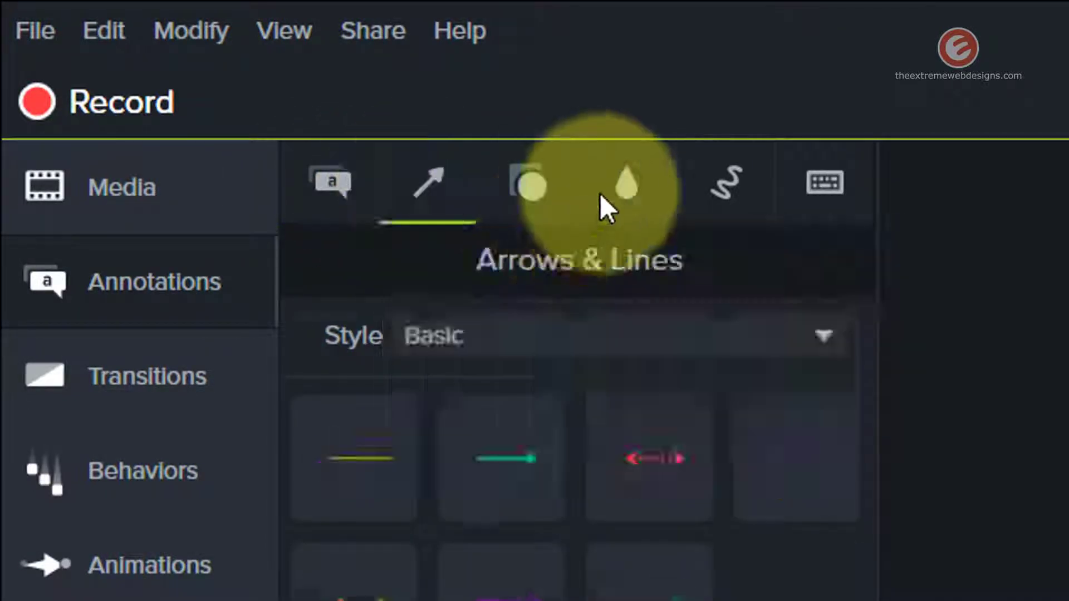
click(602, 196)
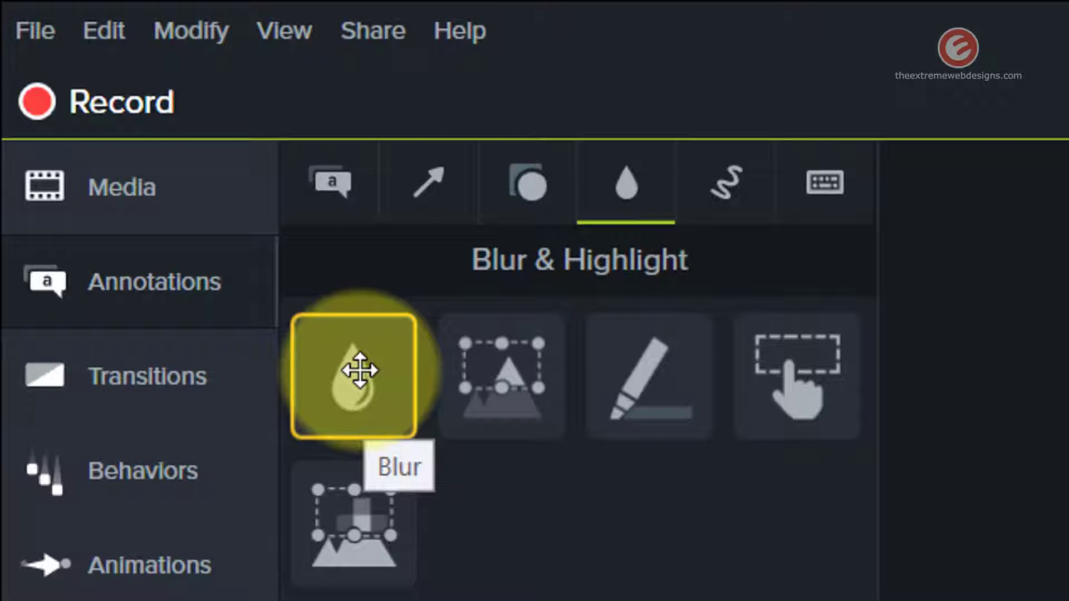
Step: Drop a Blur annotation onto the canvas over the first two lines of Notepad text
drag(360, 369, 717, 498)
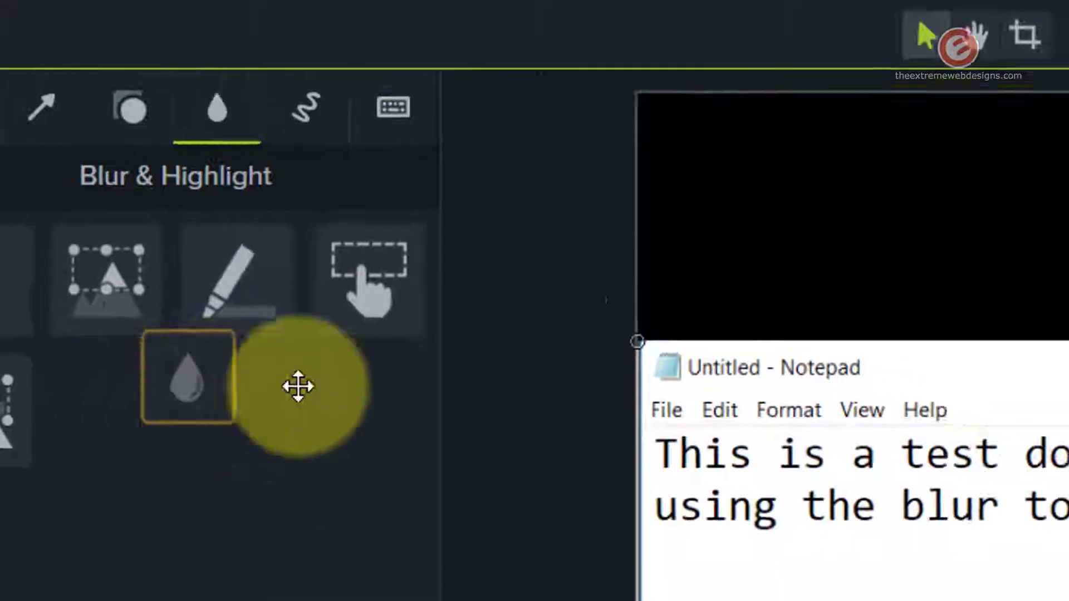
drag(298, 386, 343, 342)
mouse_move(325, 300)
mouse_down()
mouse_move(324, 327)
mouse_move(323, 305)
mouse_up()
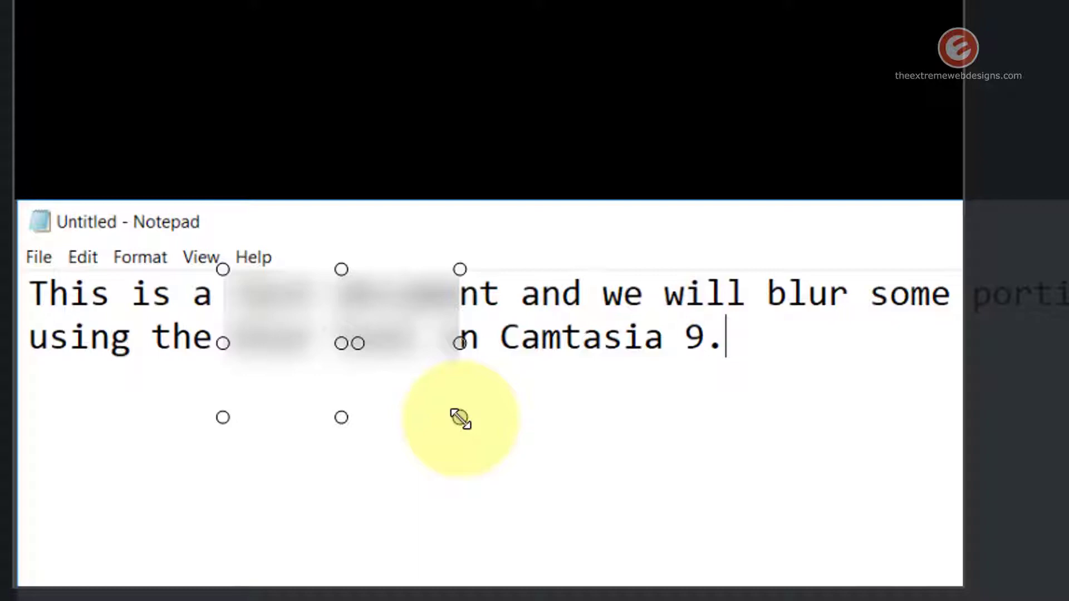
Step: Resize the blur box so it hides just the words 'test' and 'blur'
drag(460, 418, 487, 481)
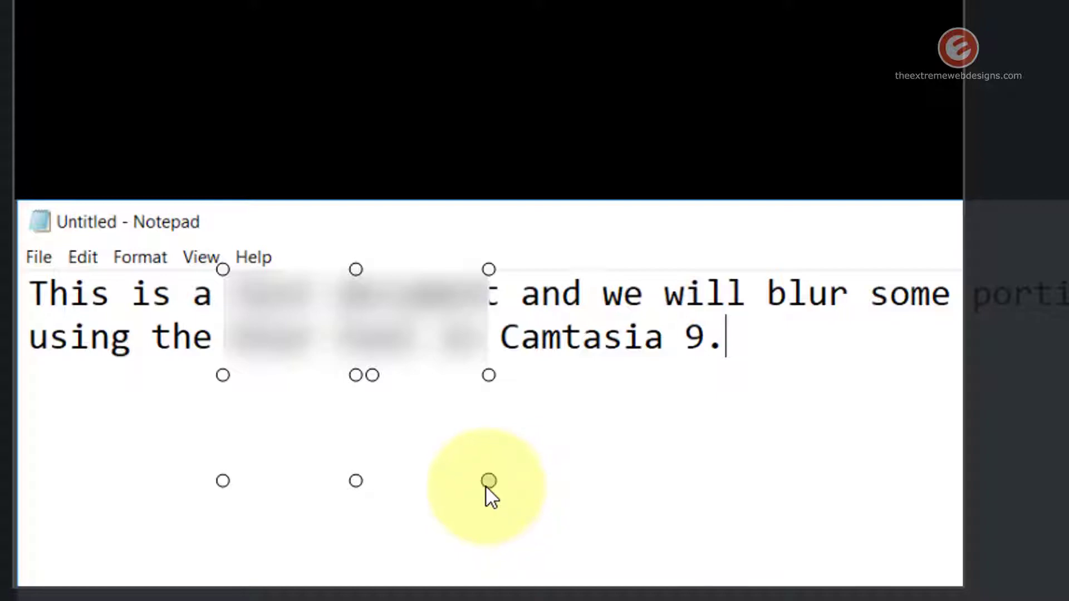
mouse_move(485, 482)
mouse_down()
mouse_move(502, 502)
mouse_move(464, 478)
mouse_up()
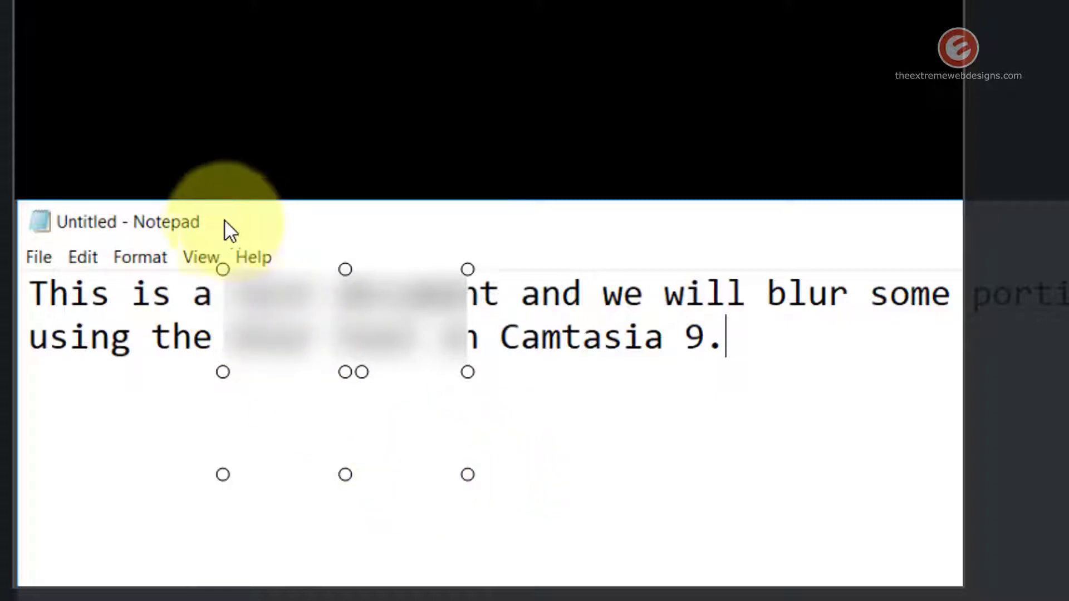
drag(469, 476, 456, 458)
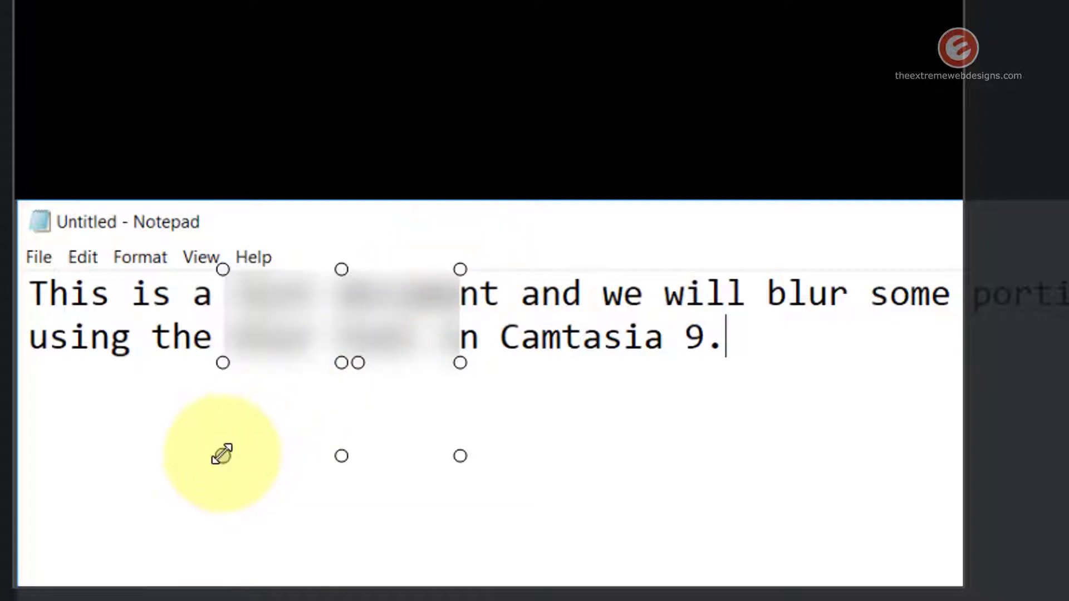
mouse_move(223, 456)
mouse_down()
mouse_move(206, 473)
mouse_move(324, 394)
mouse_move(230, 466)
mouse_up()
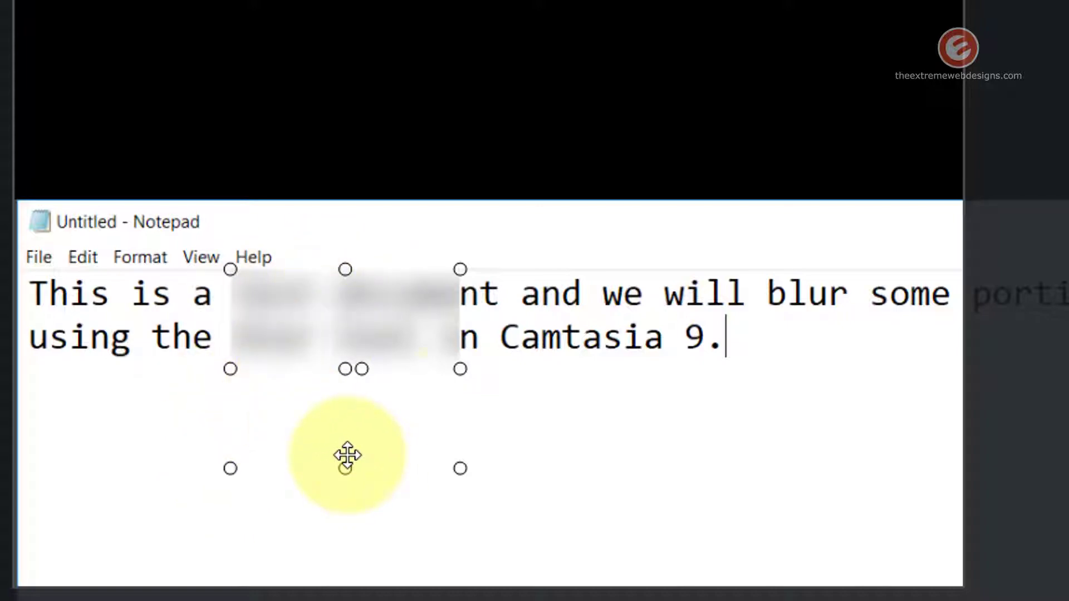
drag(466, 369, 332, 374)
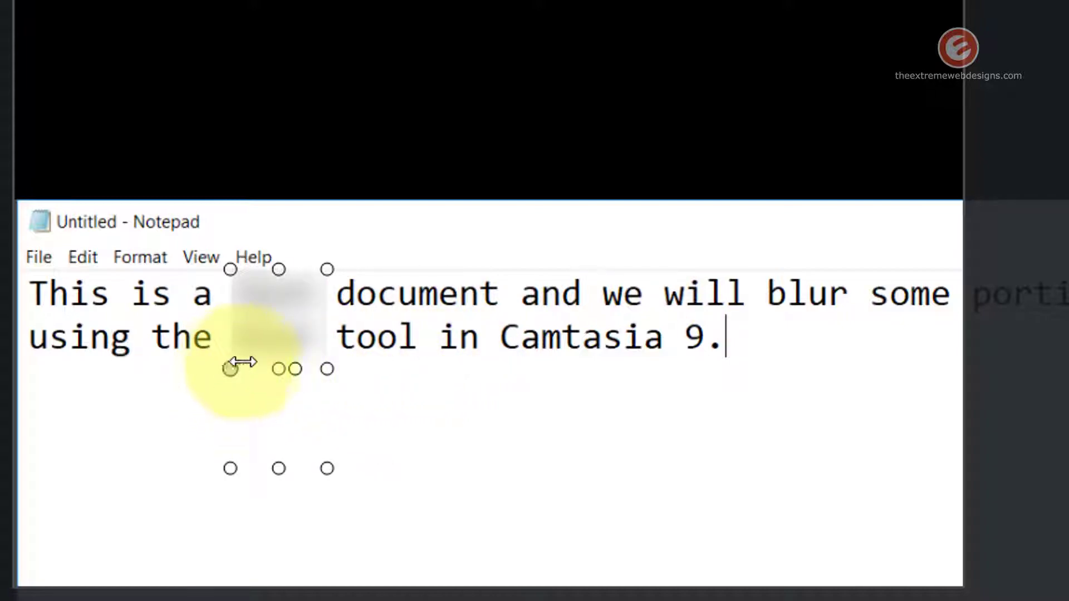
drag(241, 366, 220, 365)
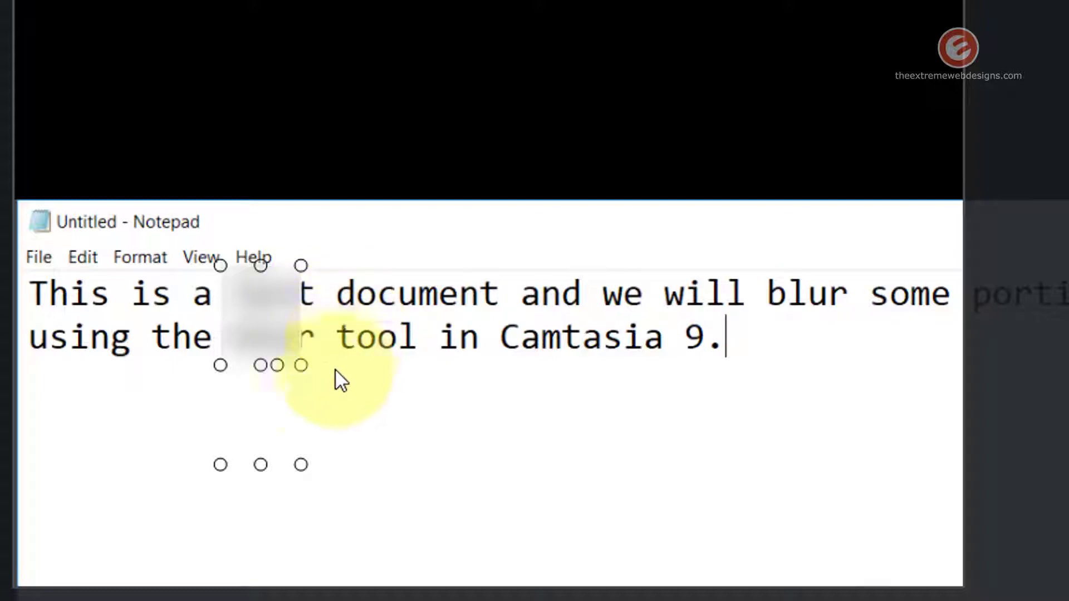
drag(302, 366, 320, 364)
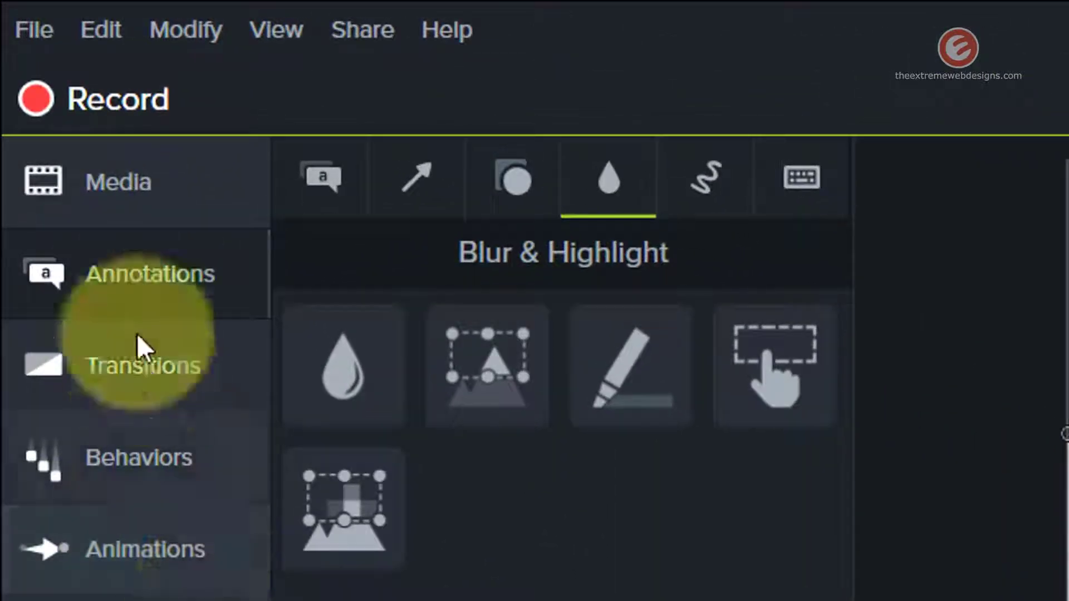
Step: Place lion.jpg on the timeline at the 5-second mark, right after blur_tool.png
click(132, 202)
click(310, 315)
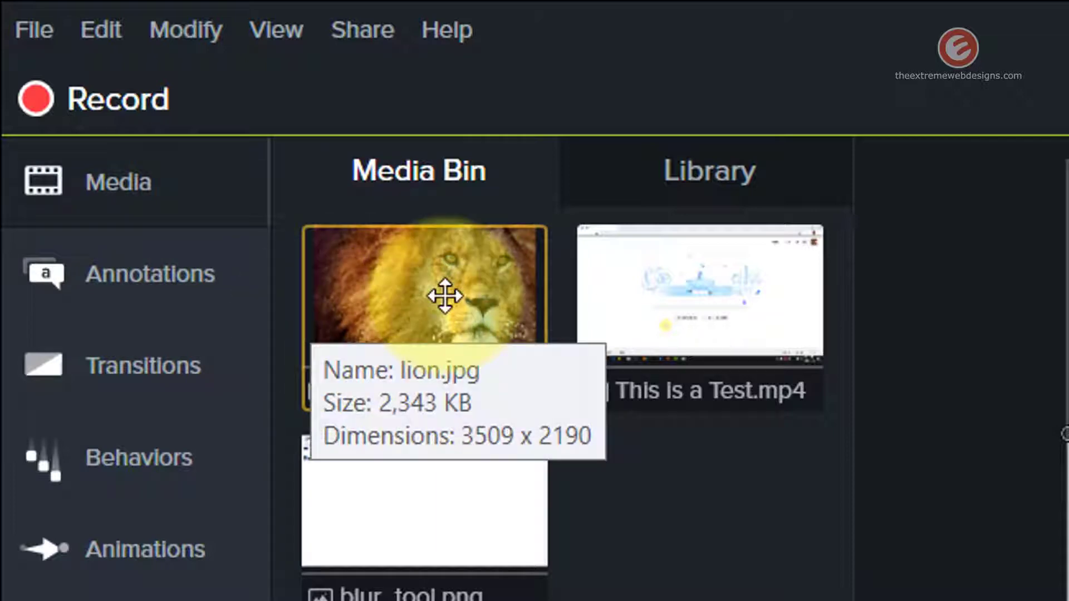
click(540, 499)
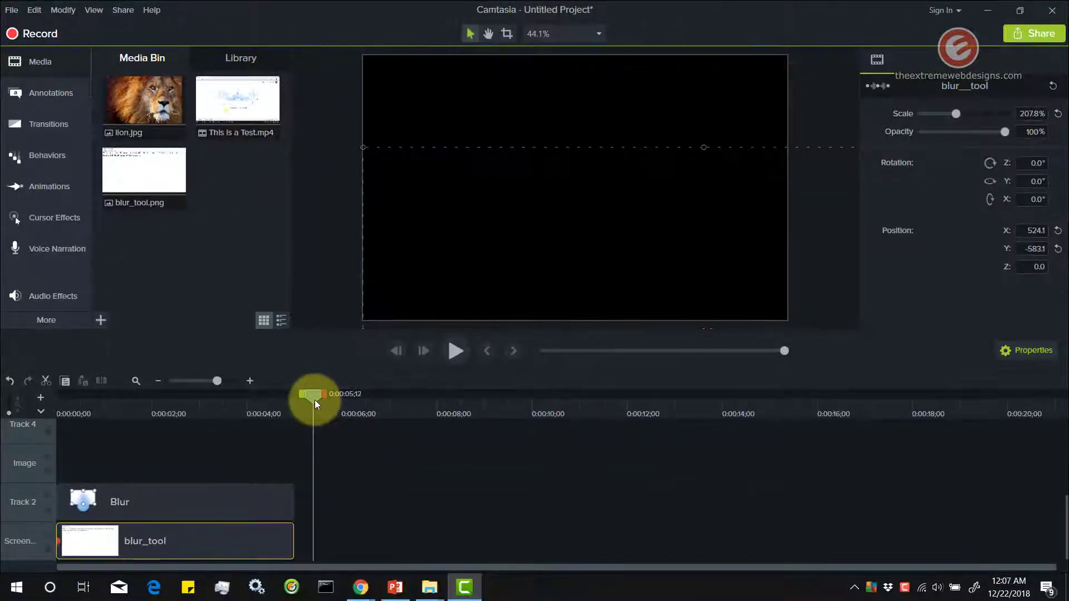
drag(308, 400, 294, 397)
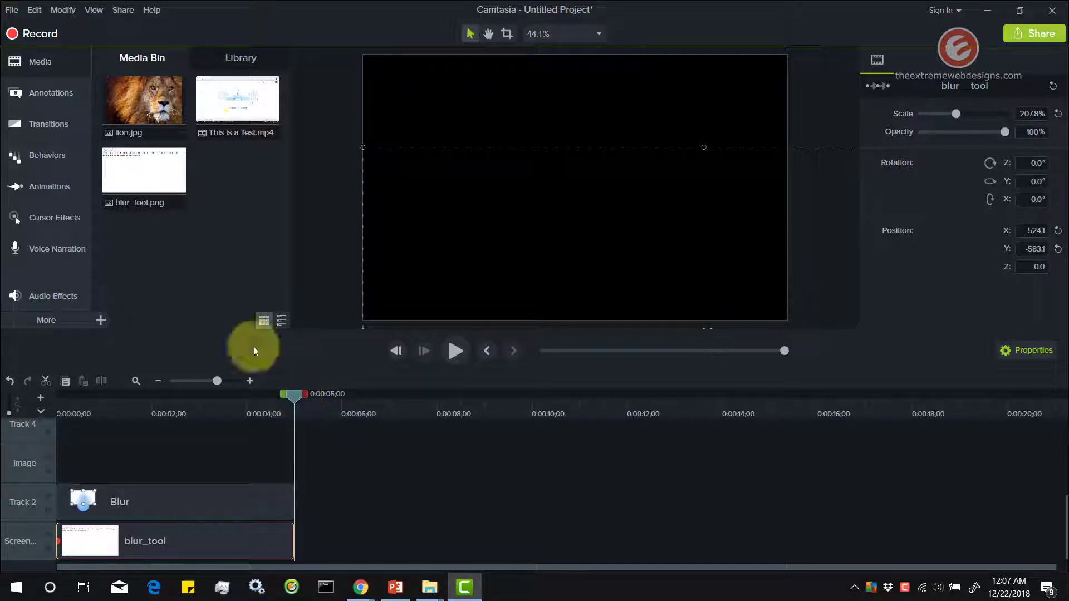
drag(144, 100, 307, 460)
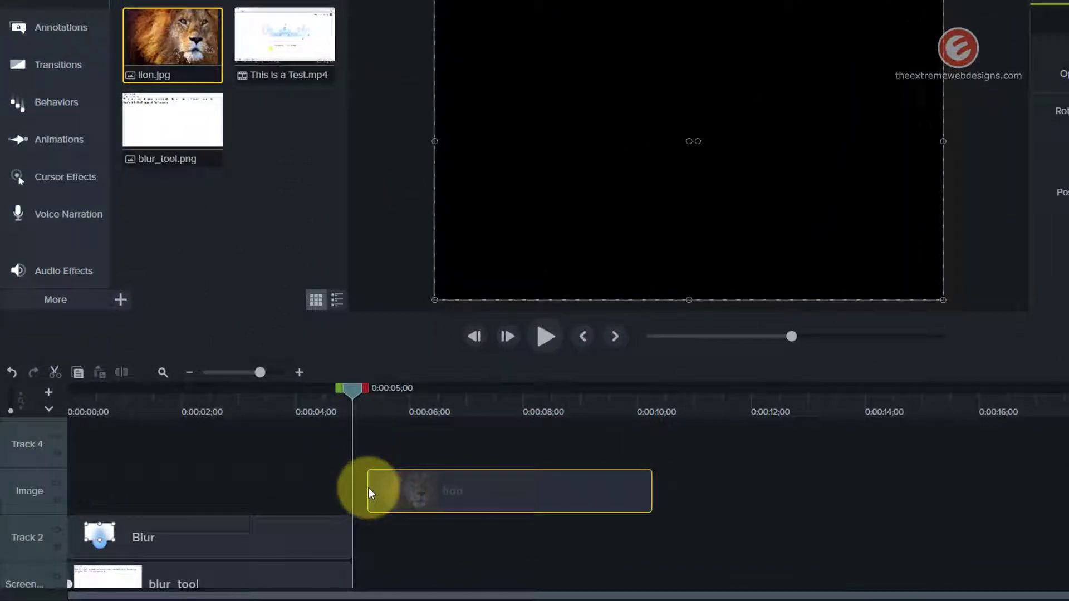
drag(369, 487, 354, 488)
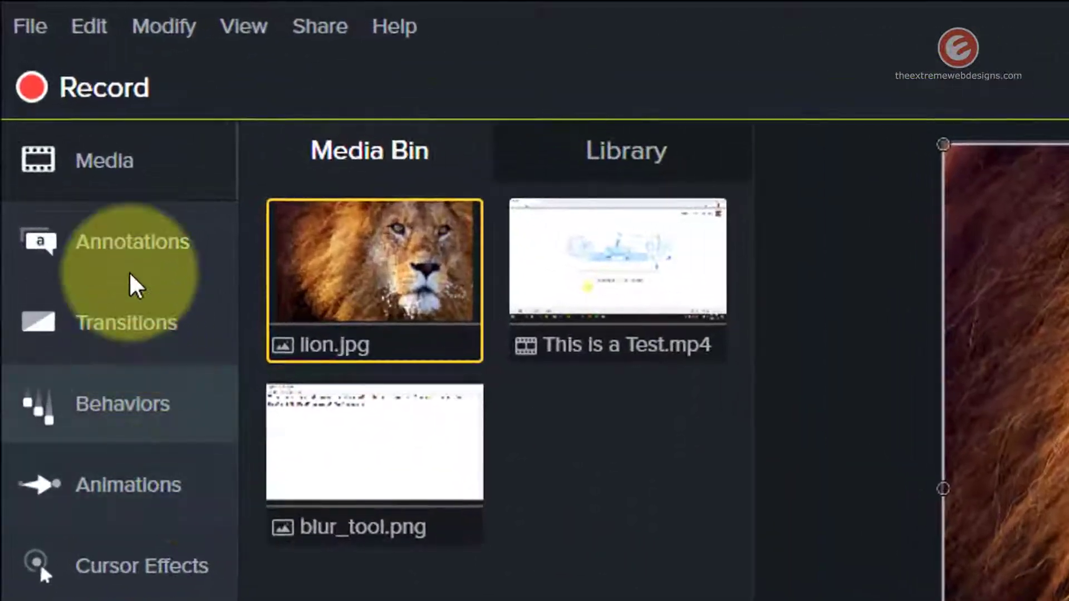
Step: Drop a Blur annotation onto lion.jpg over the lion's left eye
click(132, 273)
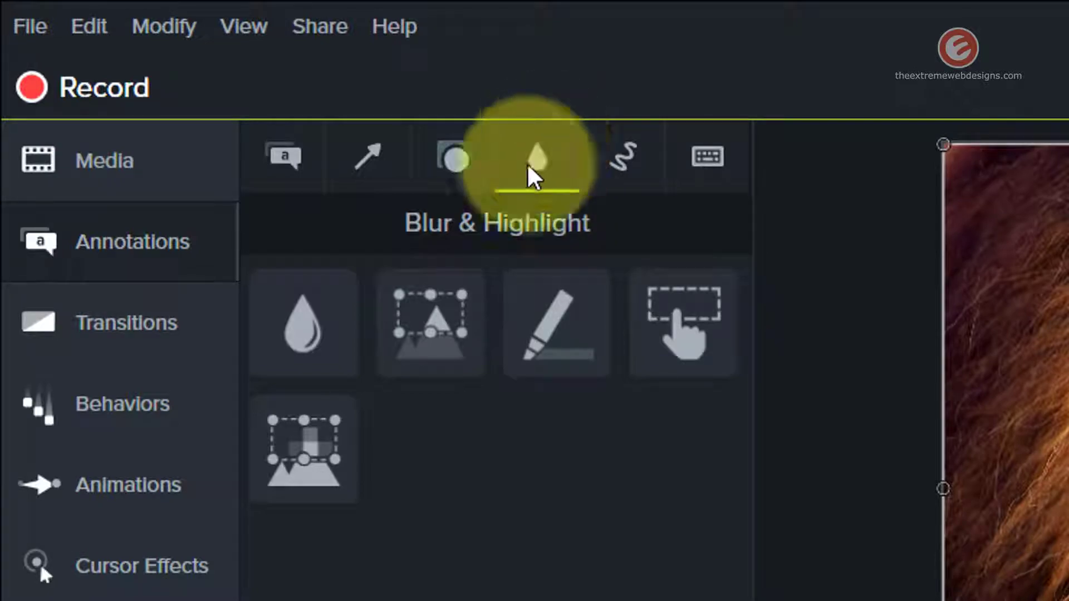
drag(297, 294, 1068, 338)
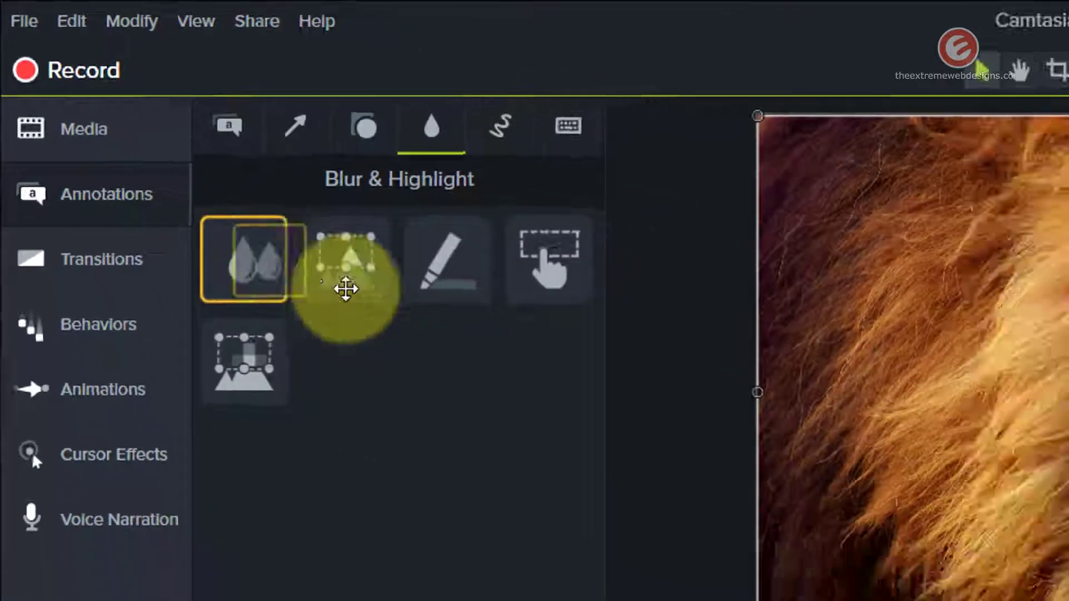
drag(617, 134, 663, 130)
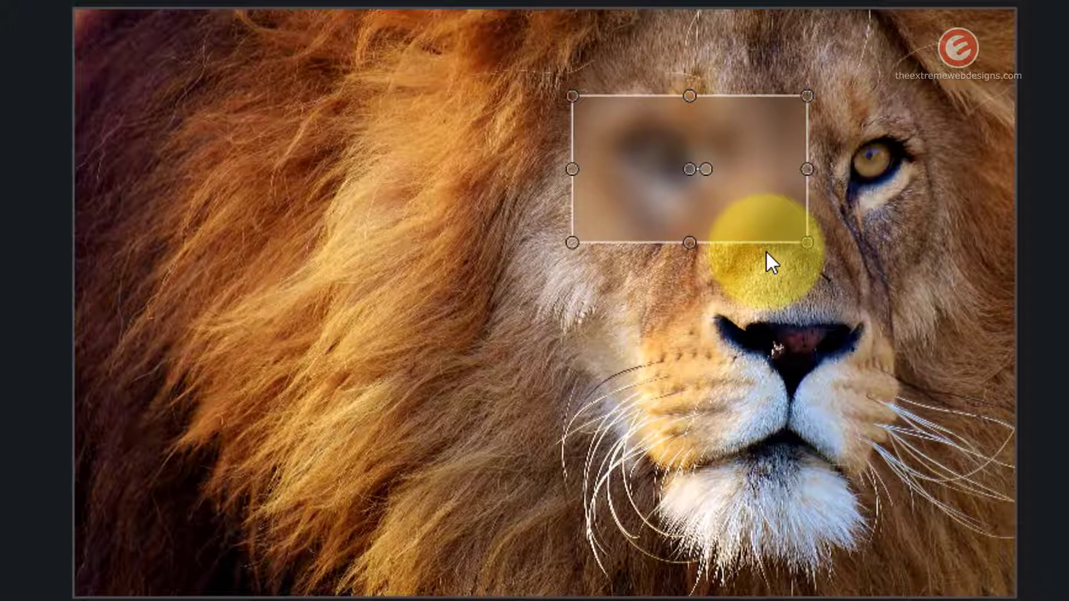
Step: Stretch the lion blur's bottom, right, left and top edges to cover the whole face
drag(688, 244, 685, 573)
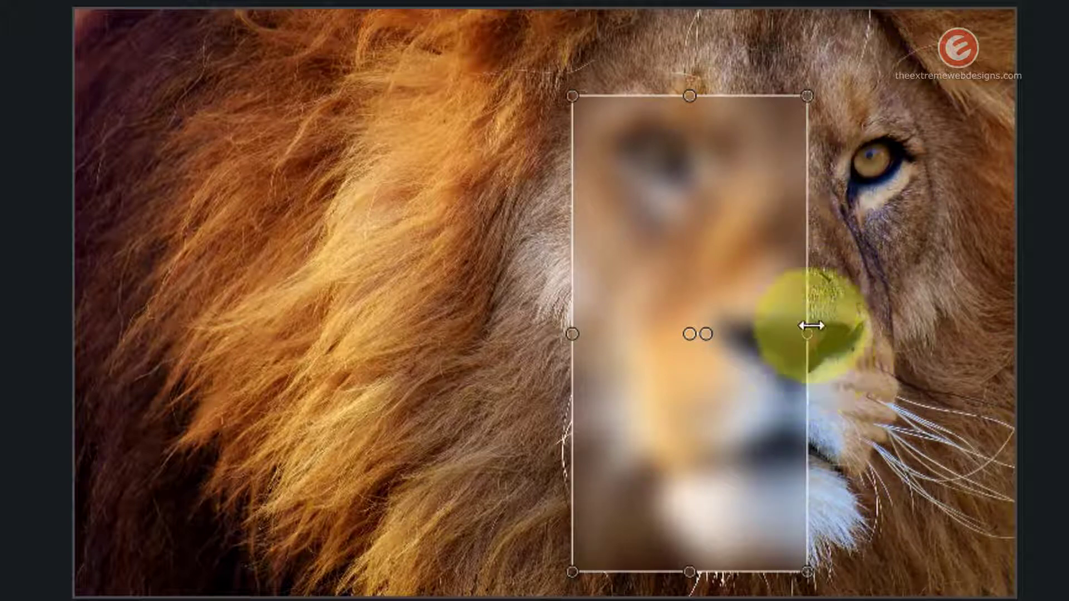
drag(812, 334, 953, 333)
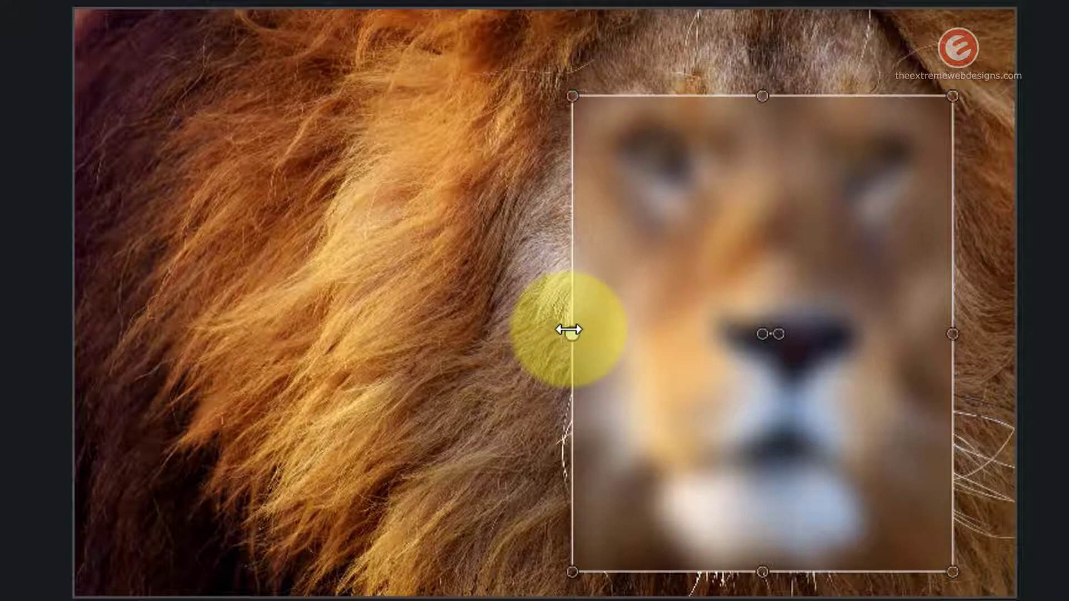
drag(569, 330, 592, 329)
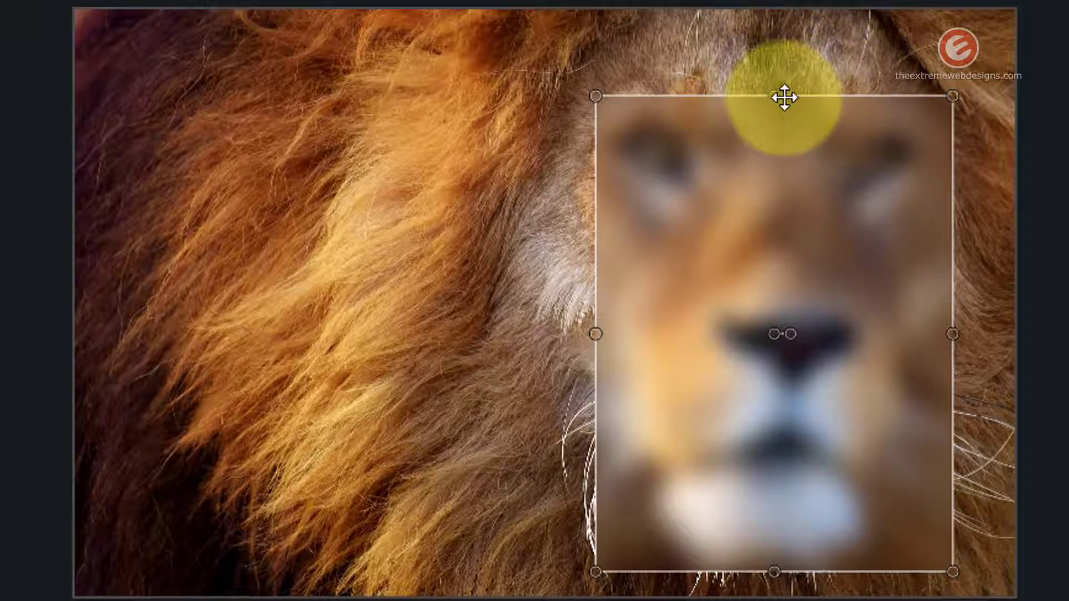
drag(774, 96, 771, 106)
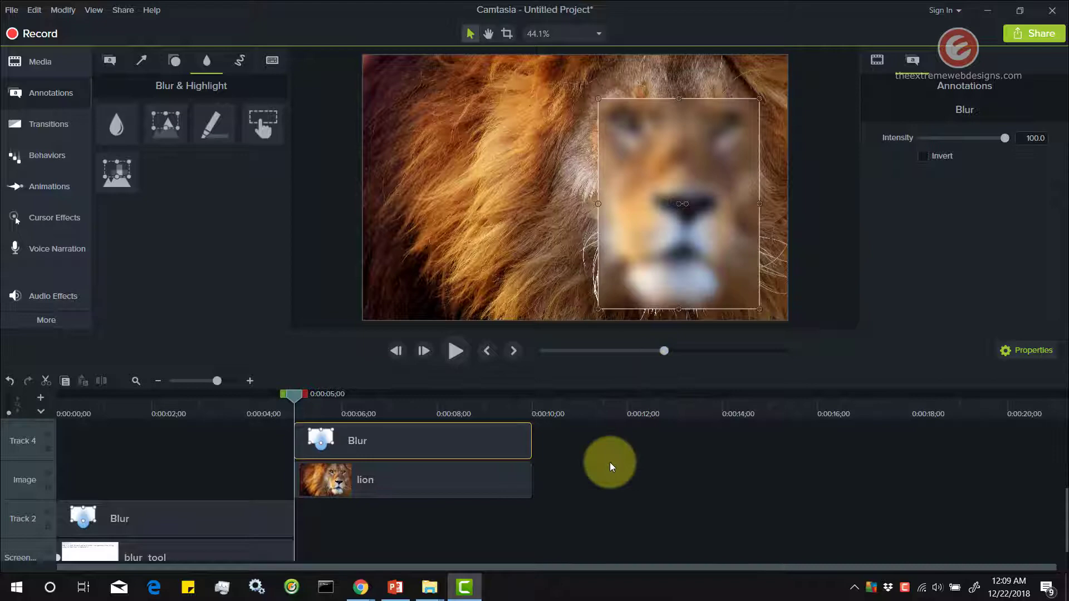
scroll(593, 476, up, 3)
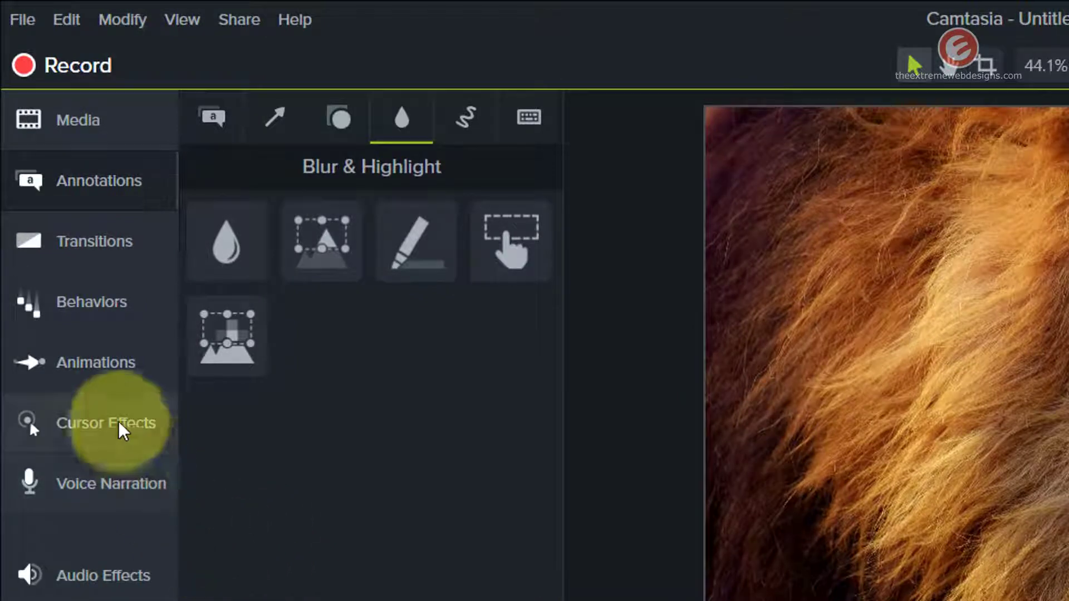
Step: Drag This is a Test.mp4 from the Media bin onto the Video track after the lion clip
click(78, 120)
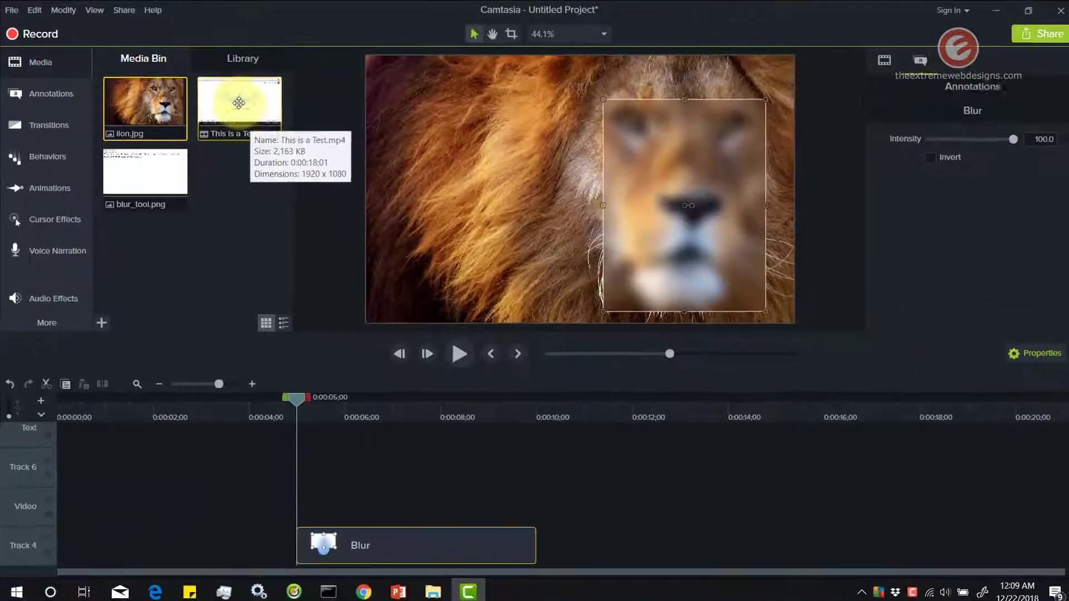
drag(238, 102, 548, 521)
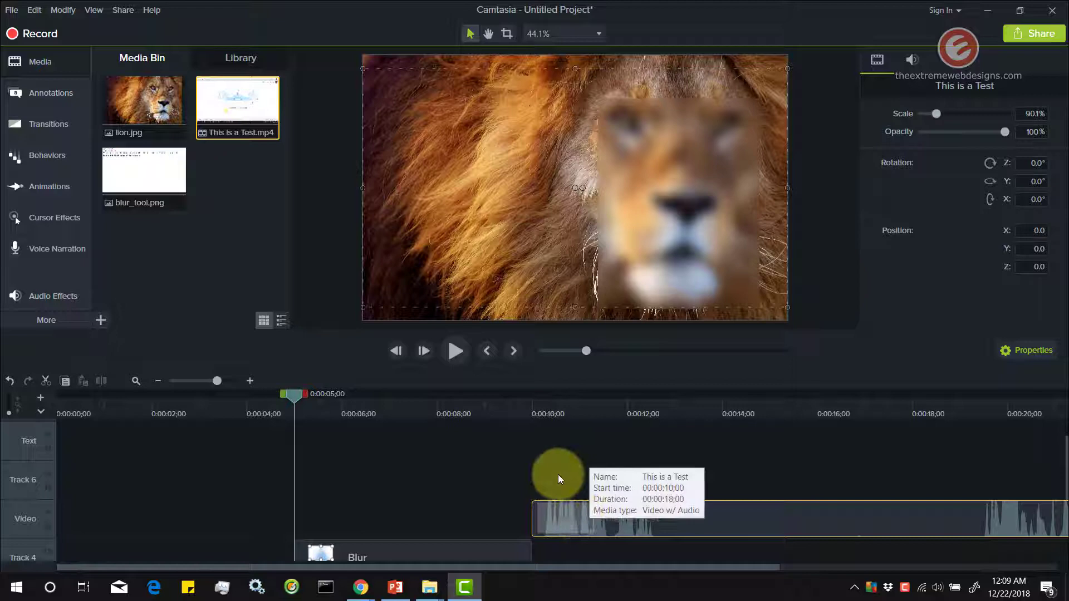
Step: Move the playhead to 0:00:10, play This is a Test.mp4, and select it on the canvas
click(527, 403)
mouse_move(532, 403)
mouse_down()
mouse_move(516, 402)
mouse_move(536, 403)
mouse_up()
click(446, 353)
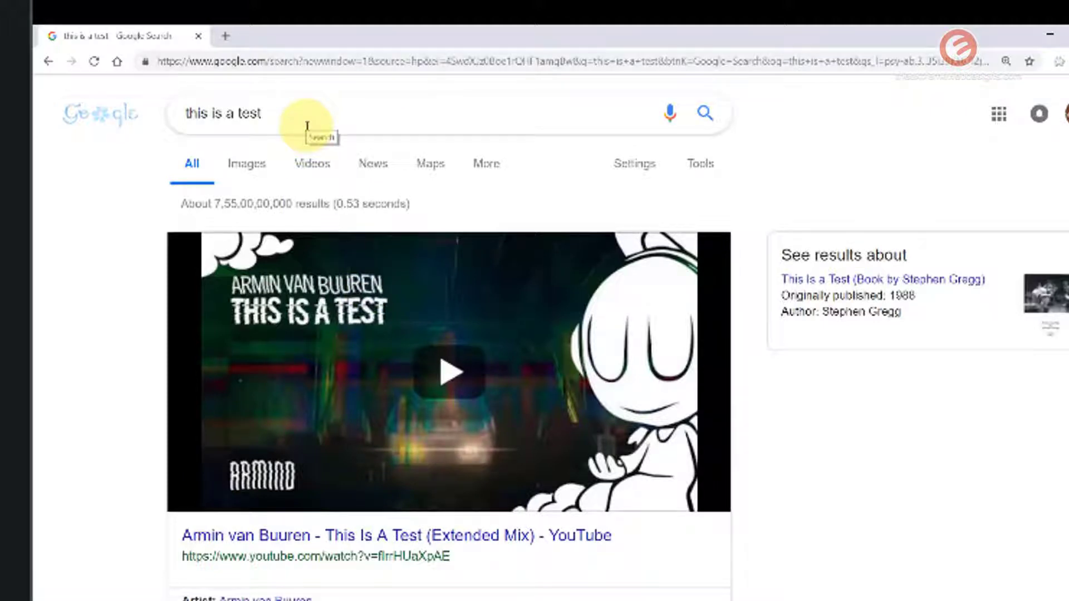
click(513, 547)
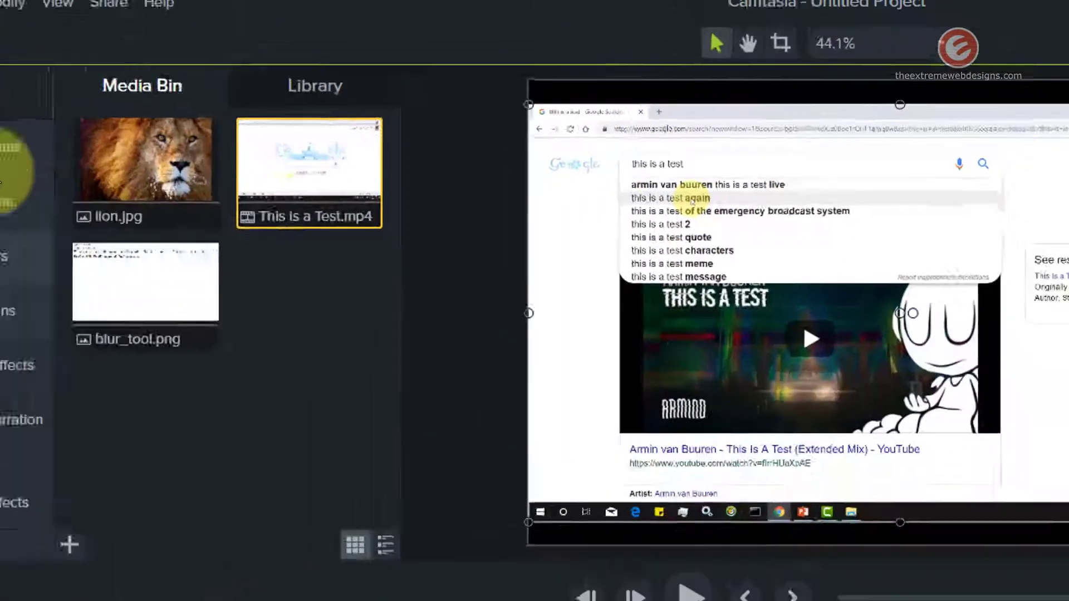
Step: Drop a Blur annotation over the Google search suggestions list in the video
click(80, 146)
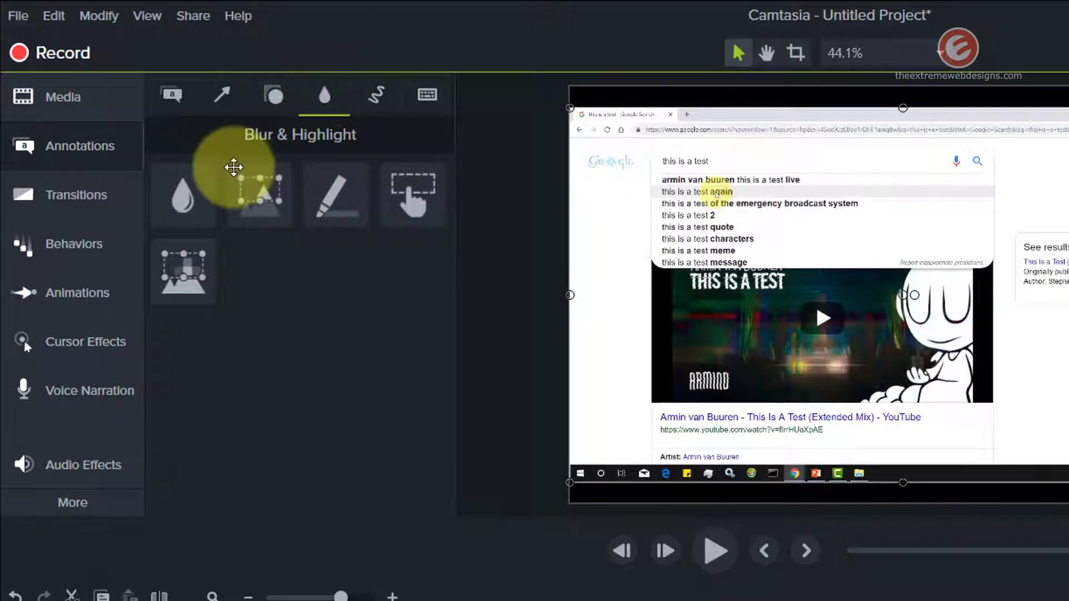
drag(179, 192, 737, 200)
mouse_move(284, 171)
mouse_down()
mouse_move(292, 179)
mouse_move(278, 168)
mouse_up()
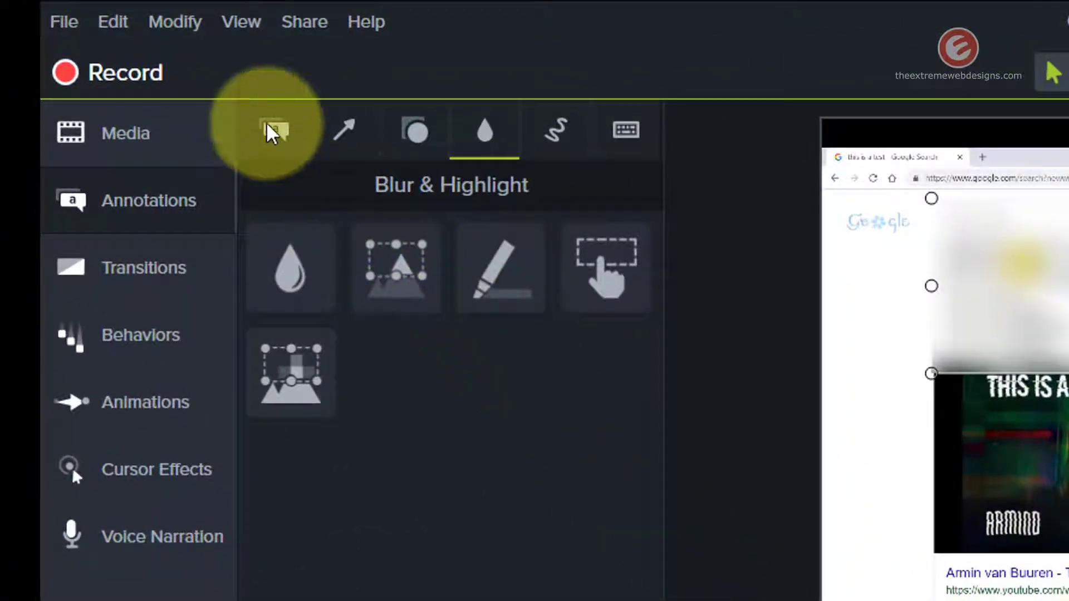
Step: Place a plain ABC text callout on the timeline at the 28-second mark
click(269, 128)
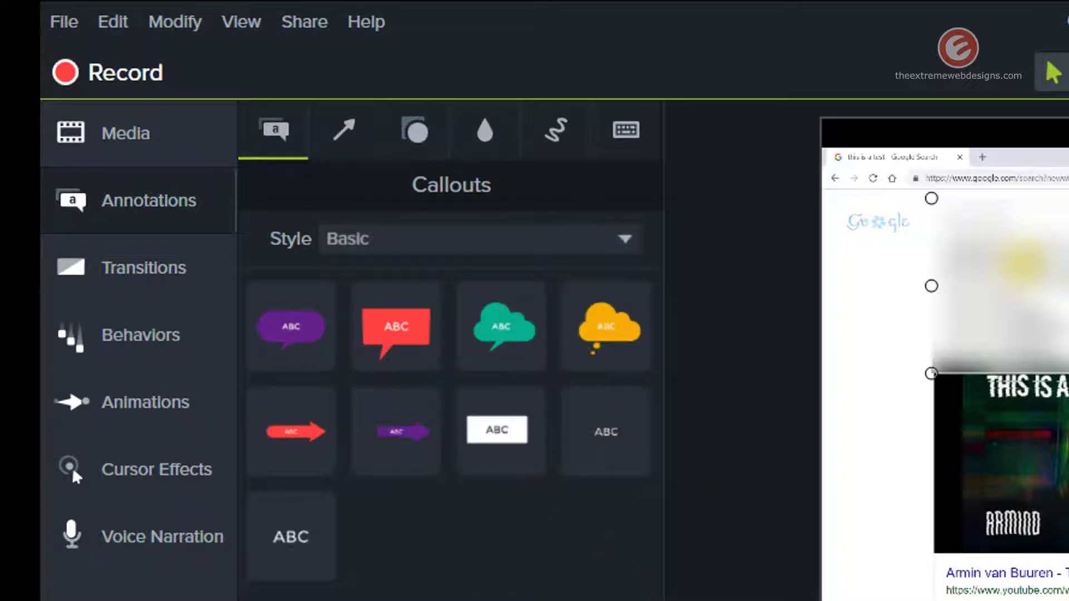
click(301, 562)
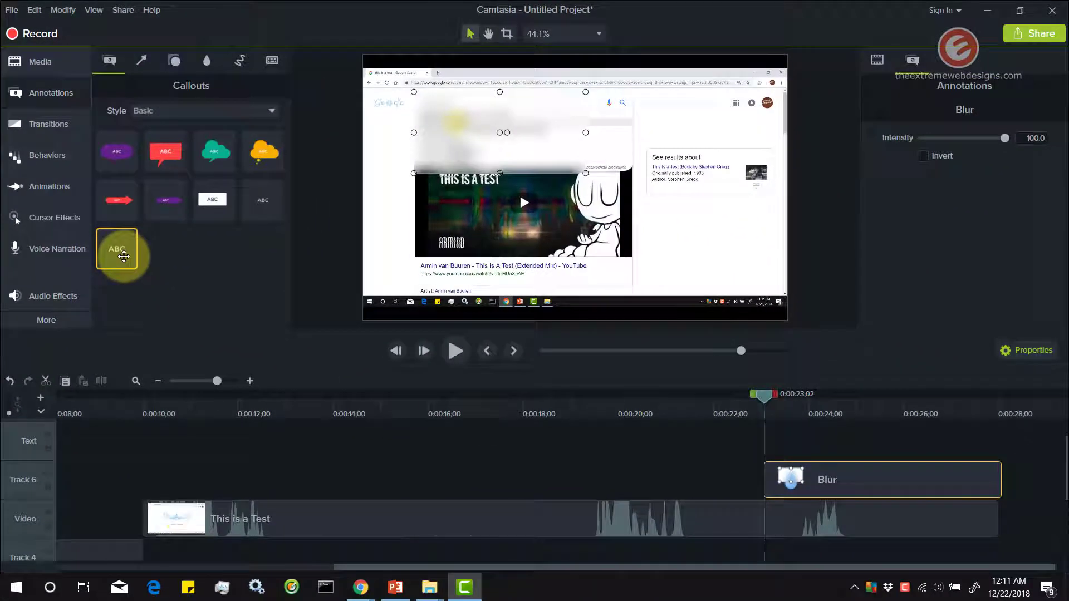
drag(124, 257, 998, 475)
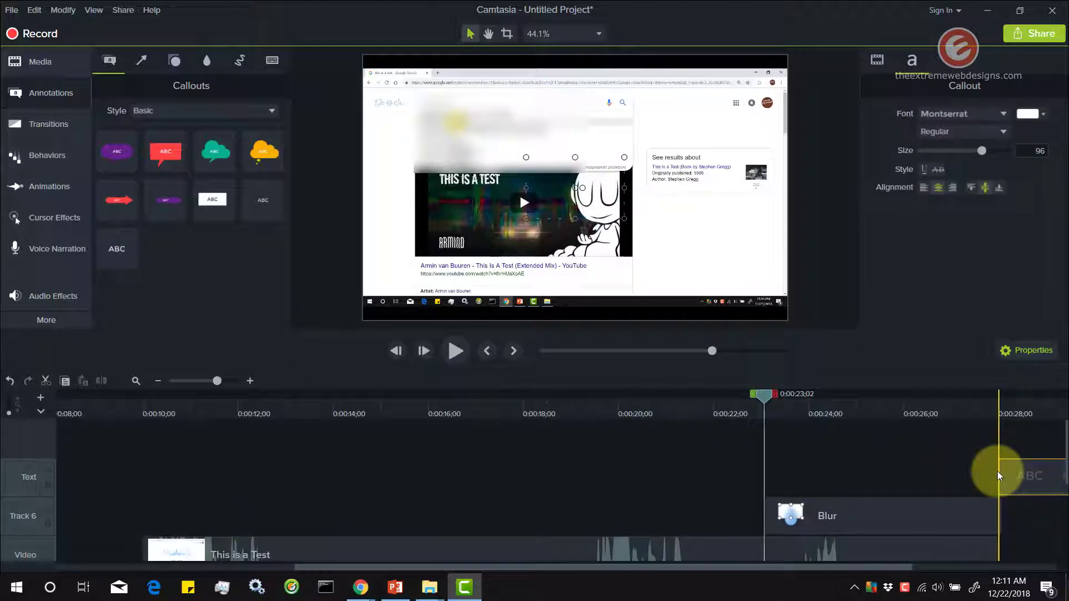
click(1010, 407)
drag(1017, 396, 1001, 399)
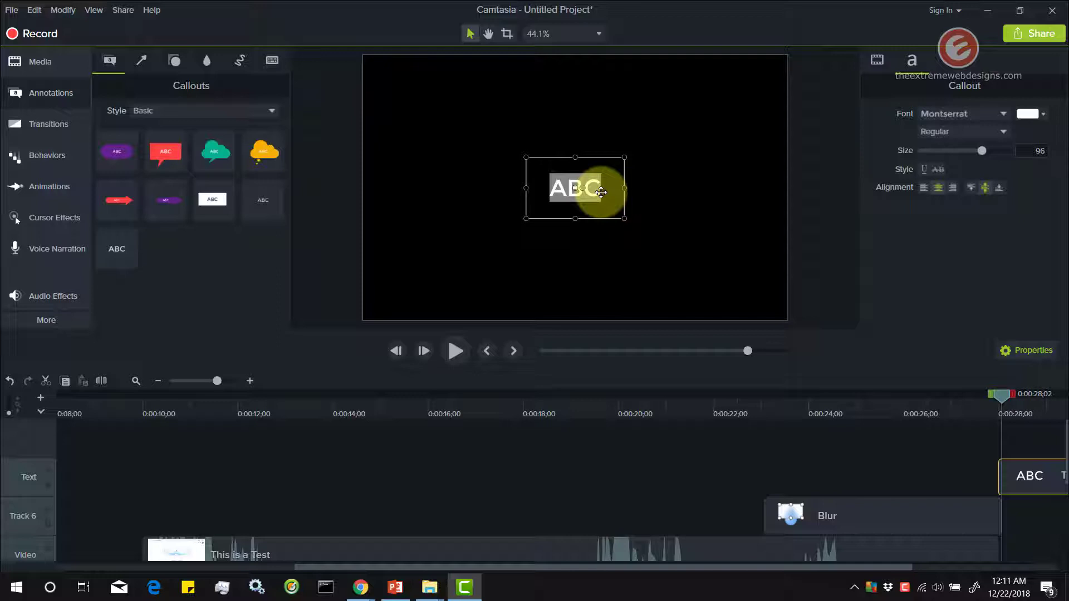
Step: Enter 'This is a test' in the callout and widen it to one centred line
text(This)
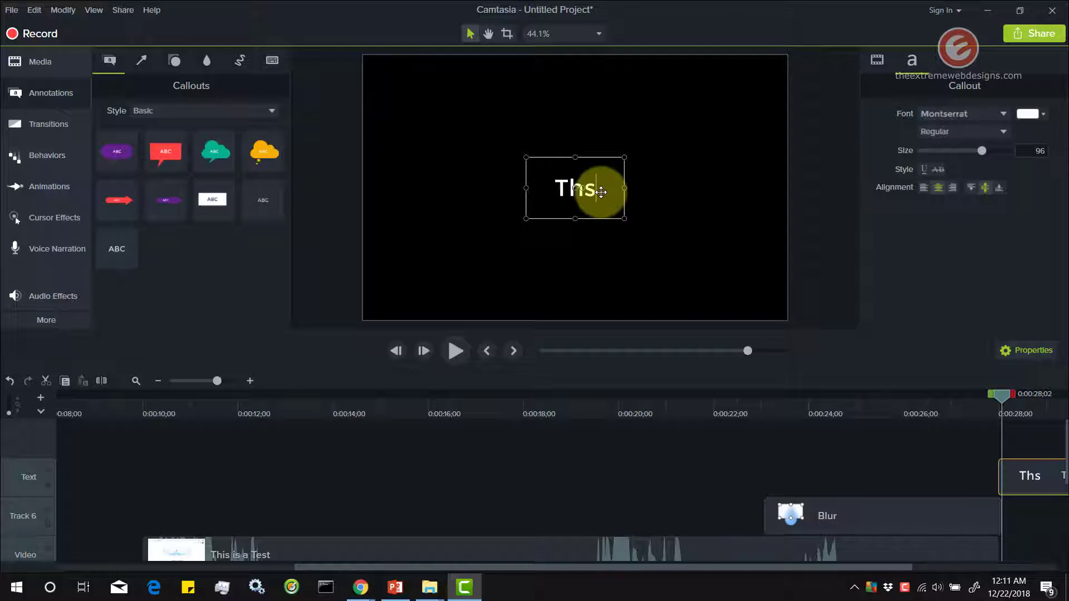
text( is a test)
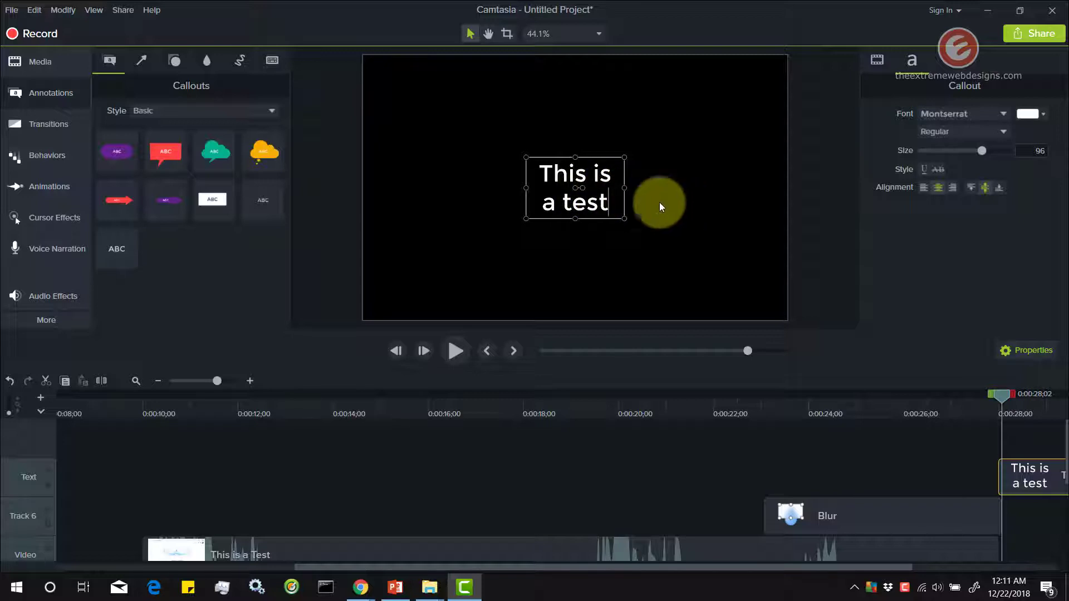
drag(624, 188, 717, 188)
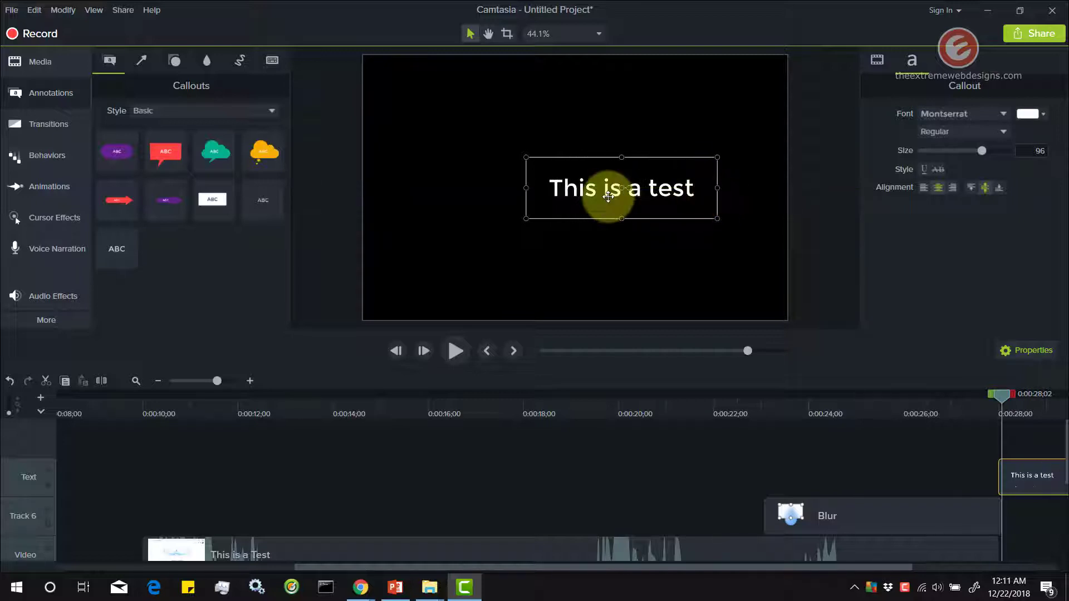
drag(608, 191, 556, 191)
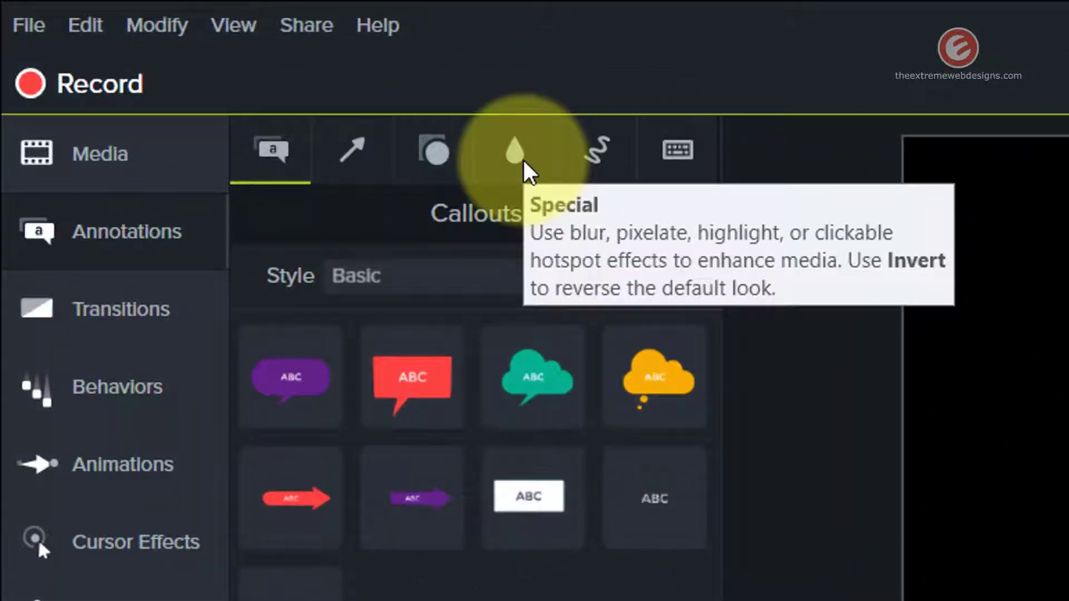
Step: Drop a Blur onto the callout and narrow it to cover only the letter 'a'
click(523, 163)
drag(306, 292, 1068, 446)
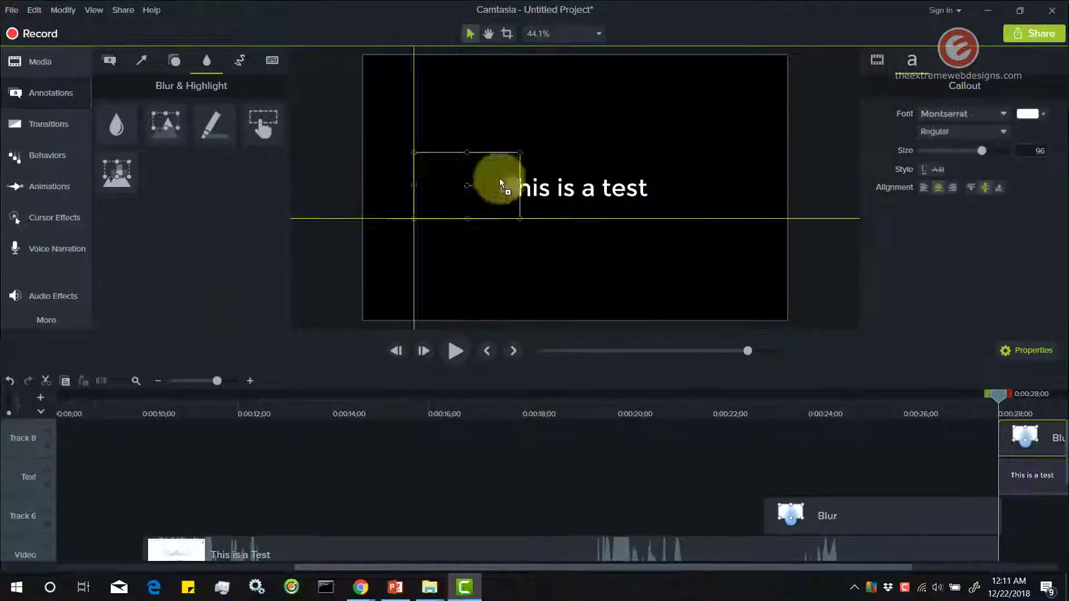
drag(500, 180, 583, 182)
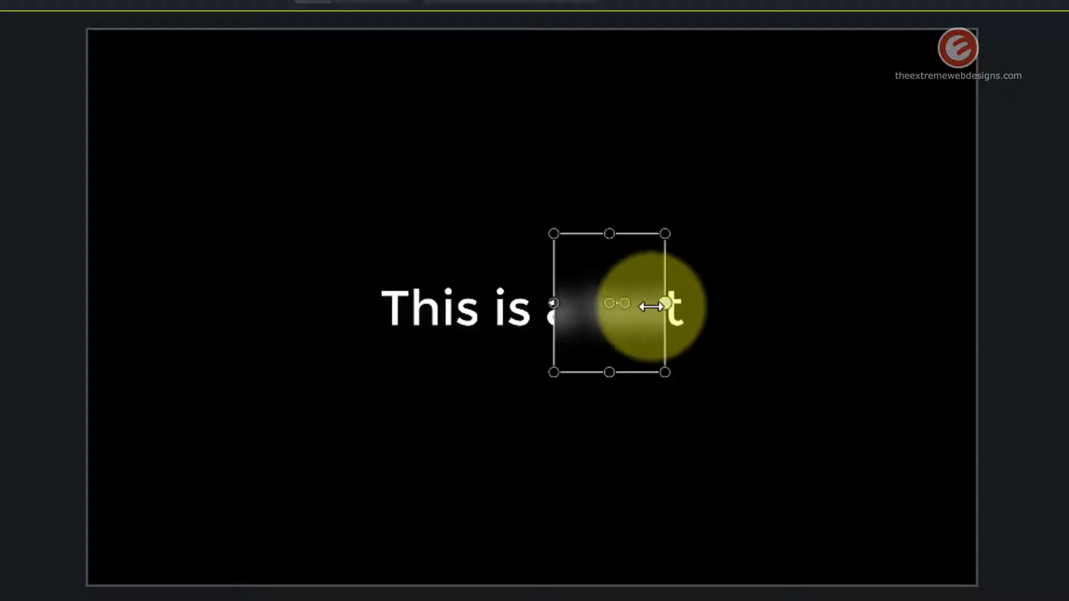
drag(650, 307, 592, 306)
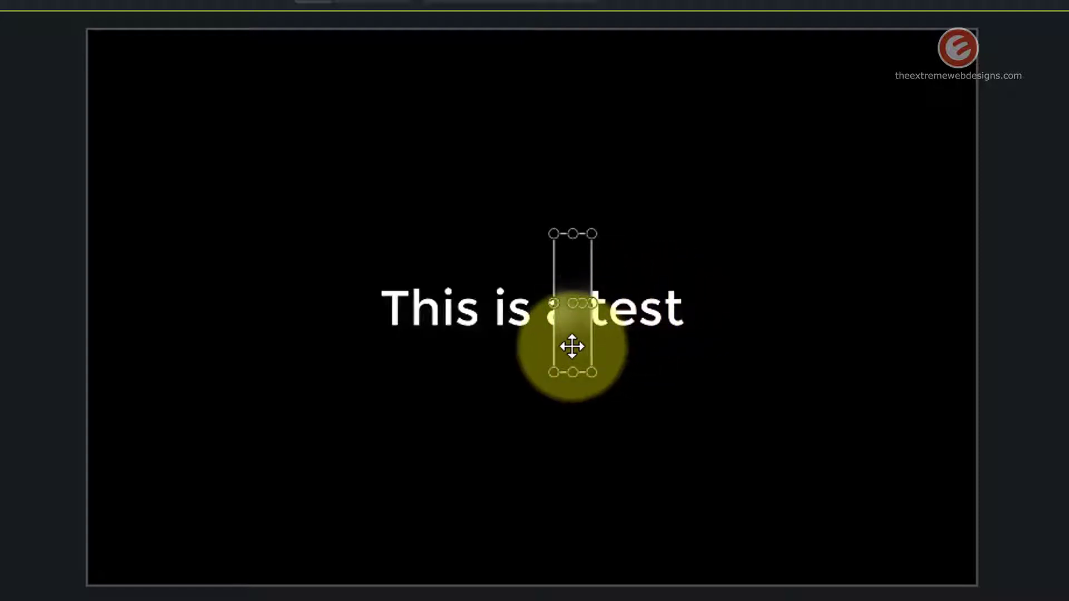
drag(572, 347, 567, 346)
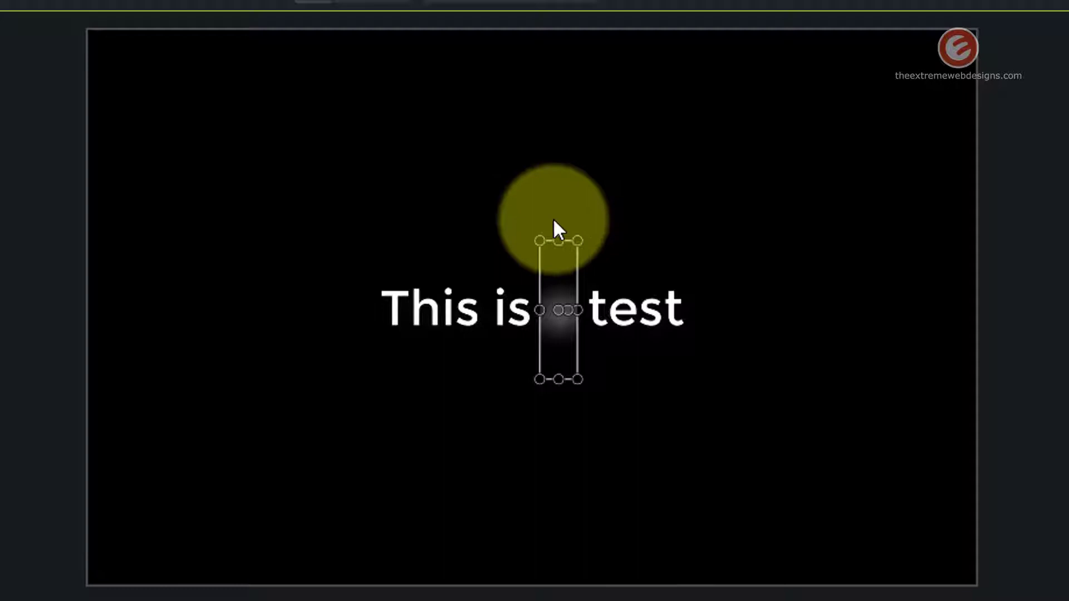
Step: Lower the blur's top edge so it hugs the callout's line of text
drag(559, 240, 559, 275)
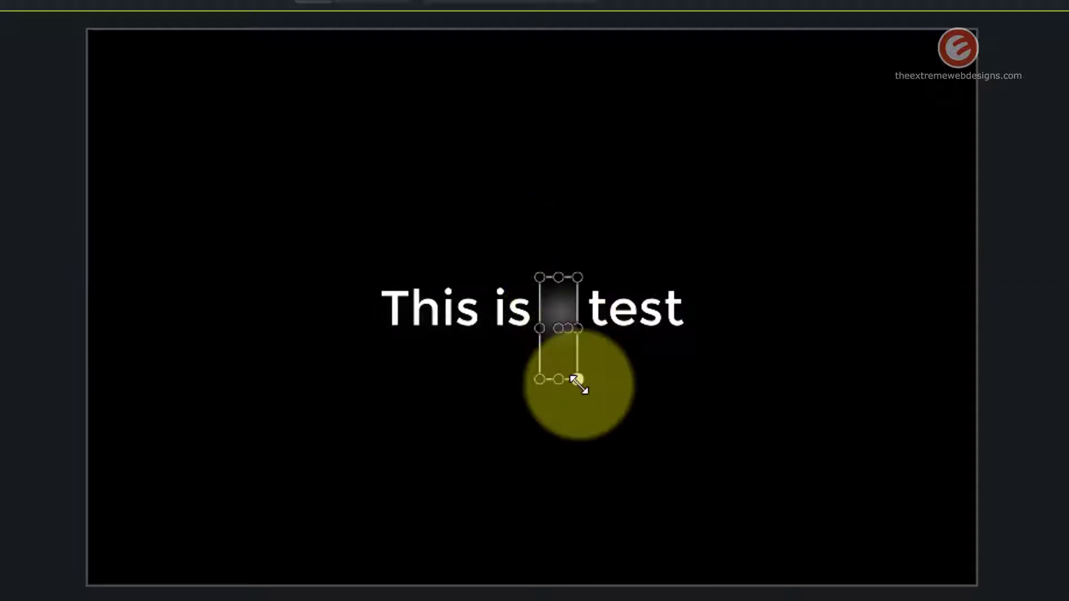
click(593, 367)
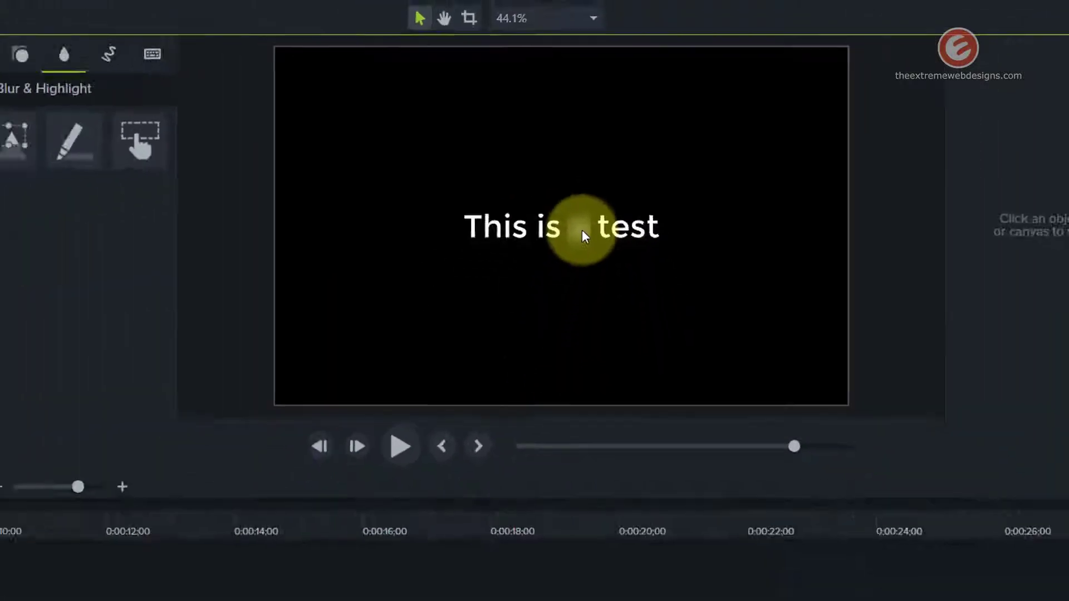
click(574, 323)
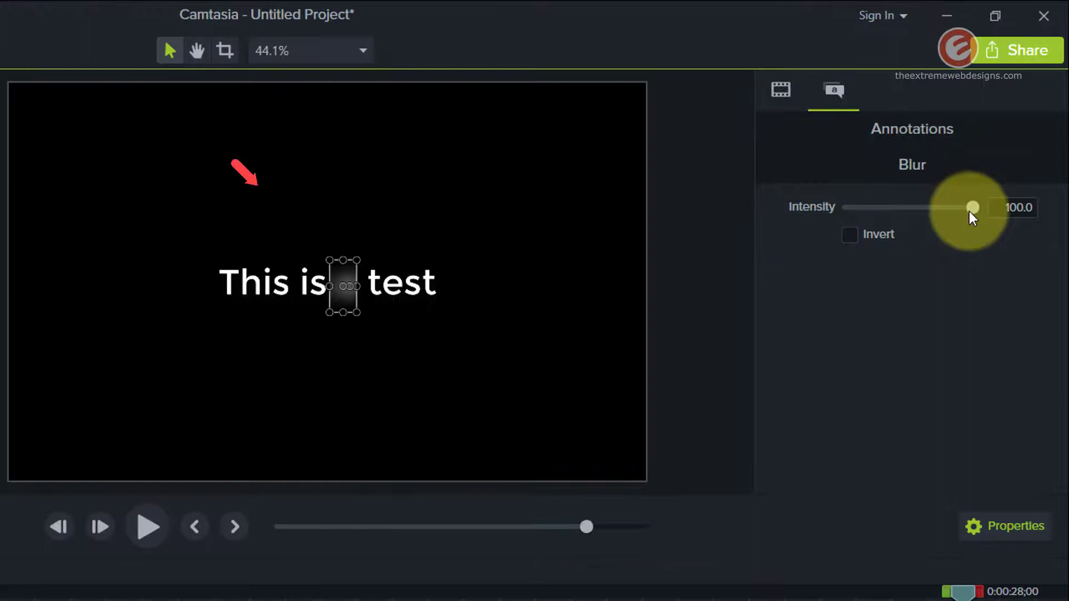
drag(969, 212, 827, 221)
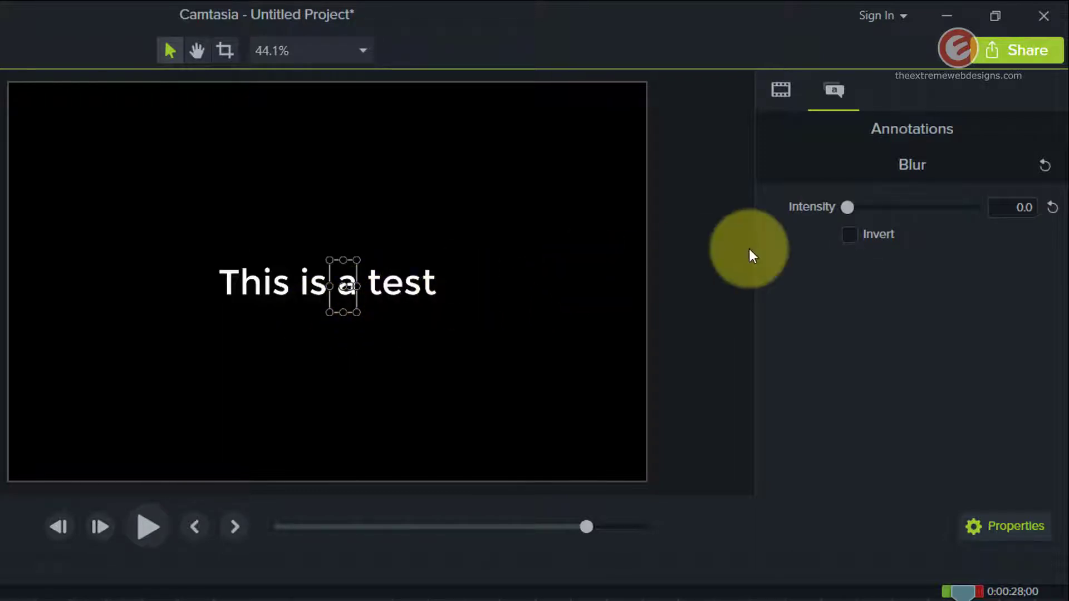
drag(846, 208, 996, 205)
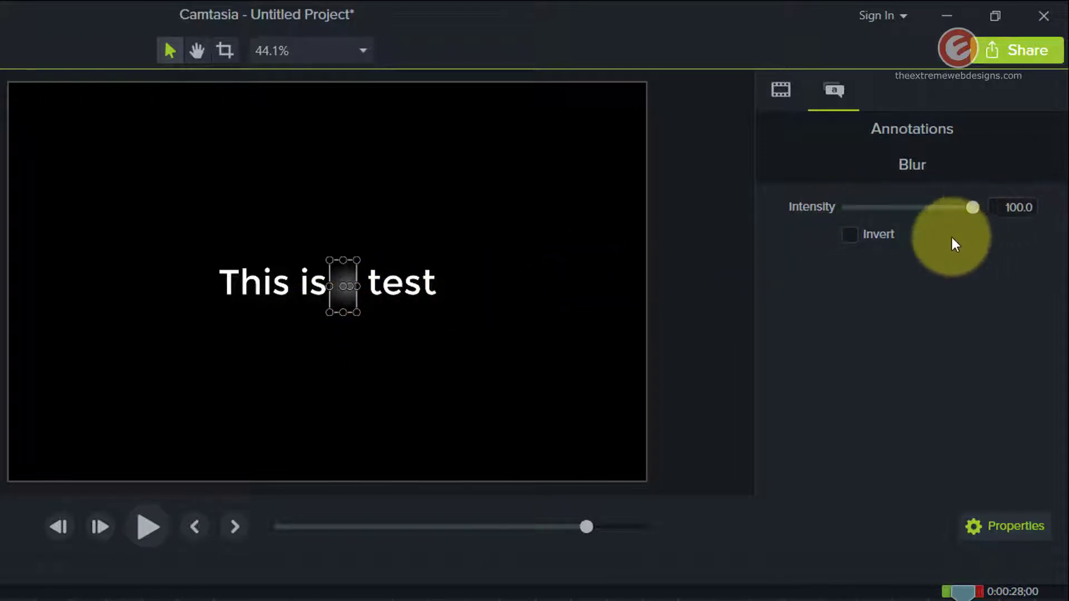
Step: Turn on Invert for the blur so only the 'a' stays sharp, then deselect
click(848, 234)
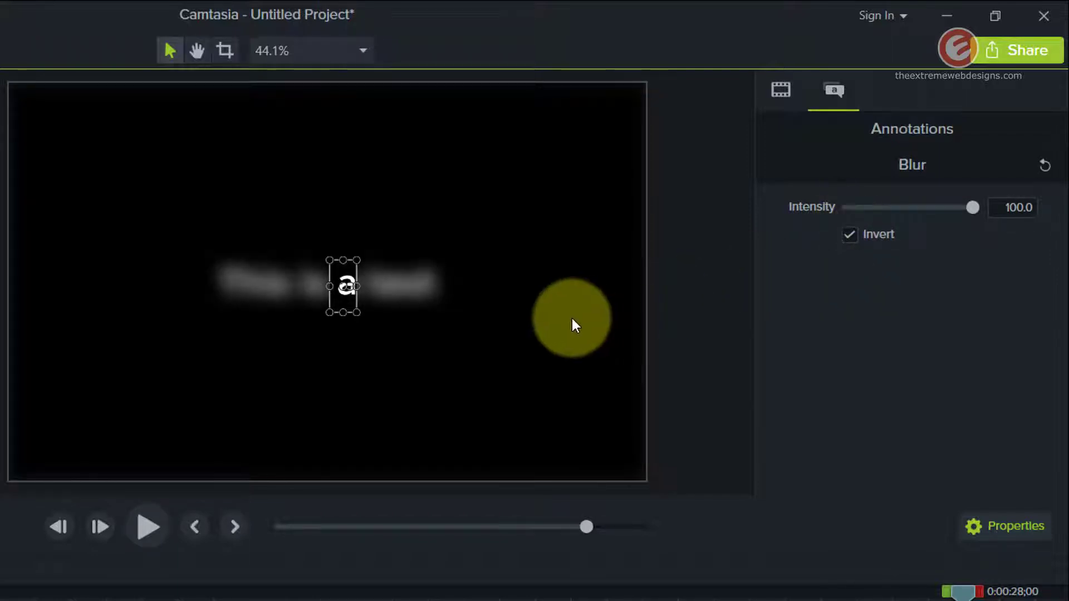
click(574, 324)
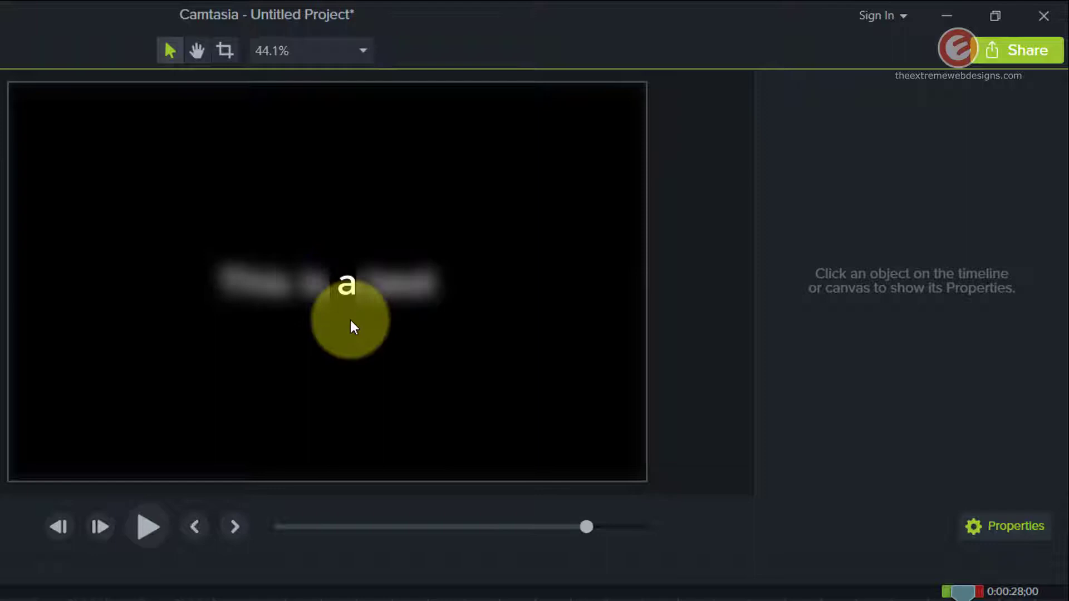